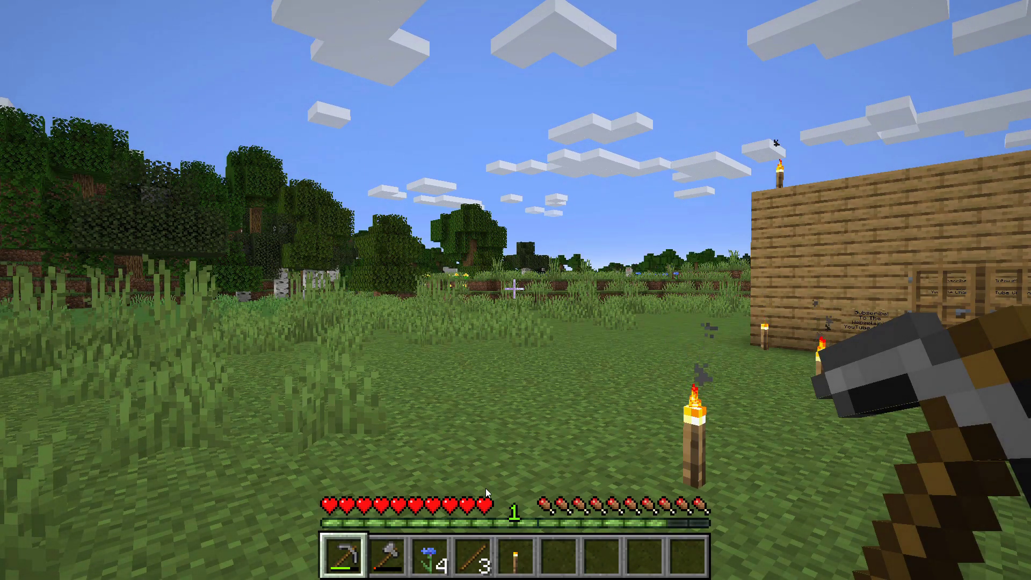
# Step: Walk through the wooden house's double doors and open the chest inside
pyautogui.moveTo(486, 488)
pyautogui.moveTo(514, 290)
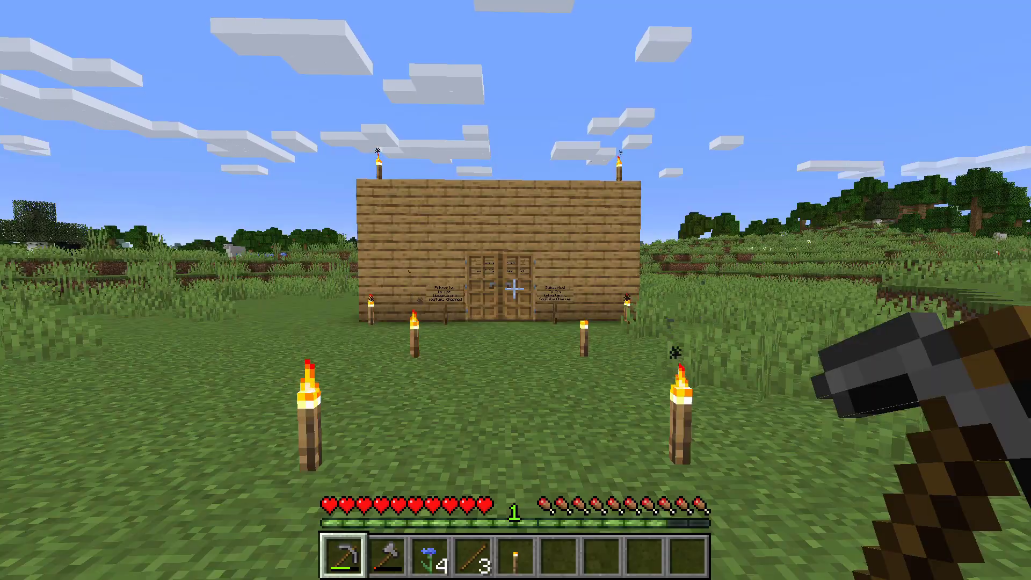
pyautogui.press('e')
pyautogui.press('e')
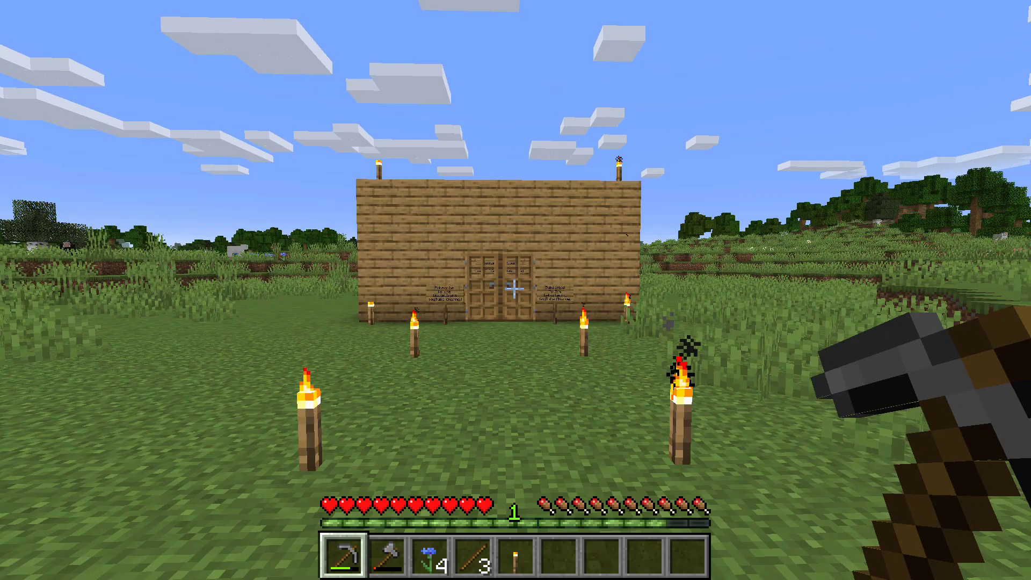
pyautogui.press('w')
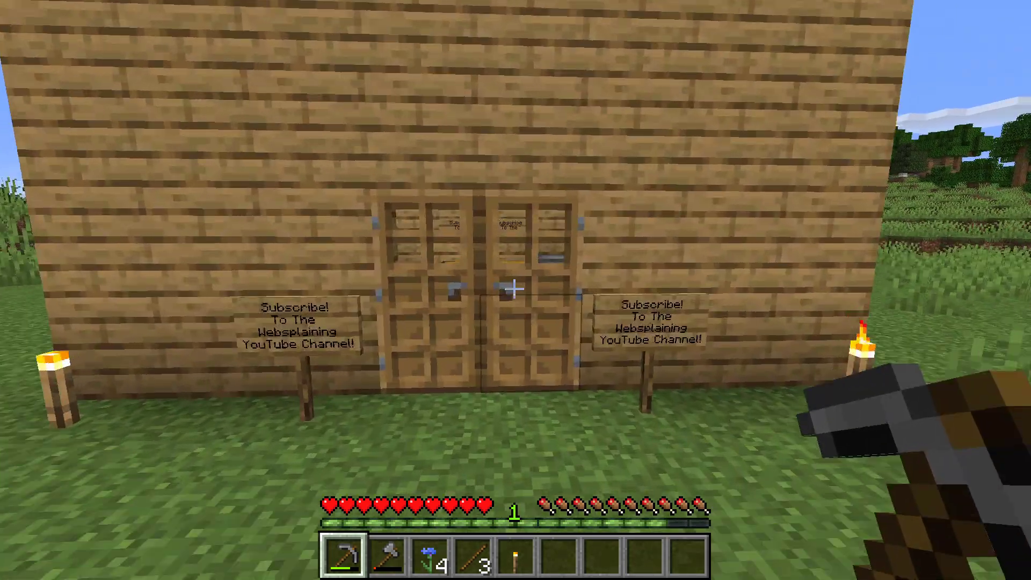
pyautogui.rightClick(514, 289)
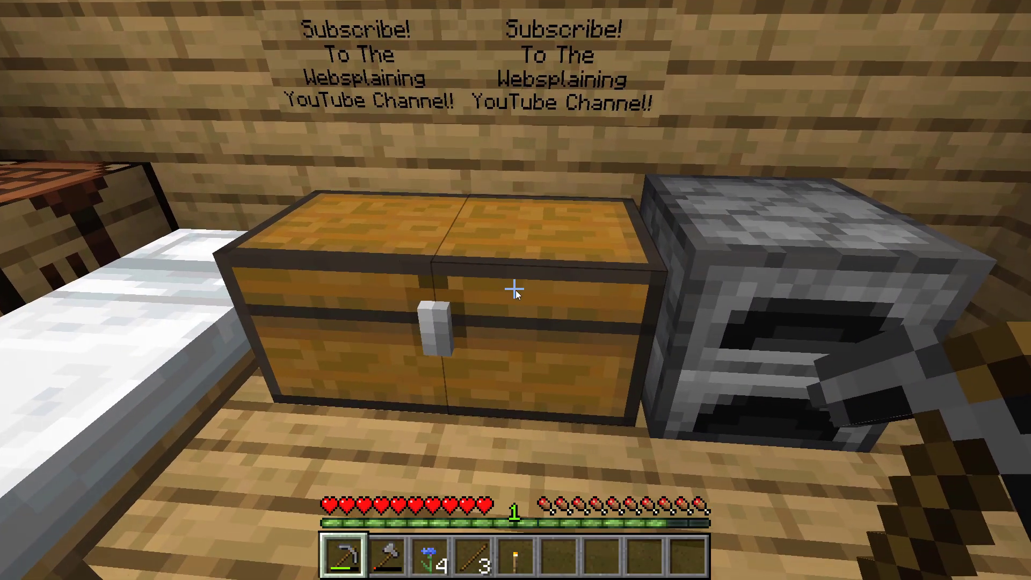
pyautogui.rightClick(514, 289)
# Step: Move the sticks, torch, blue orchid, axe and pickaxe from the hotbar into the chest
pyautogui.click(476, 491)
pyautogui.click(553, 185)
pyautogui.click(516, 492)
pyautogui.click(593, 185)
pyautogui.click(437, 491)
pyautogui.click(631, 185)
pyautogui.click(400, 492)
pyautogui.click(670, 186)
pyautogui.click(361, 491)
pyautogui.click(360, 223)
# Step: Close the chest and confirm the player's inventory is now empty
pyautogui.press('Escape')
pyautogui.press('e')
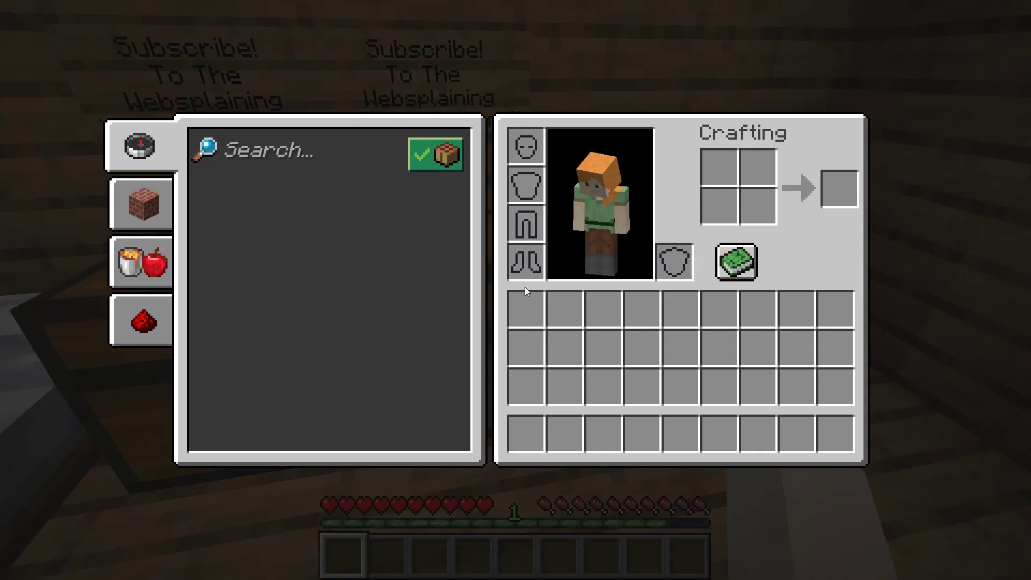
pyautogui.press('e')
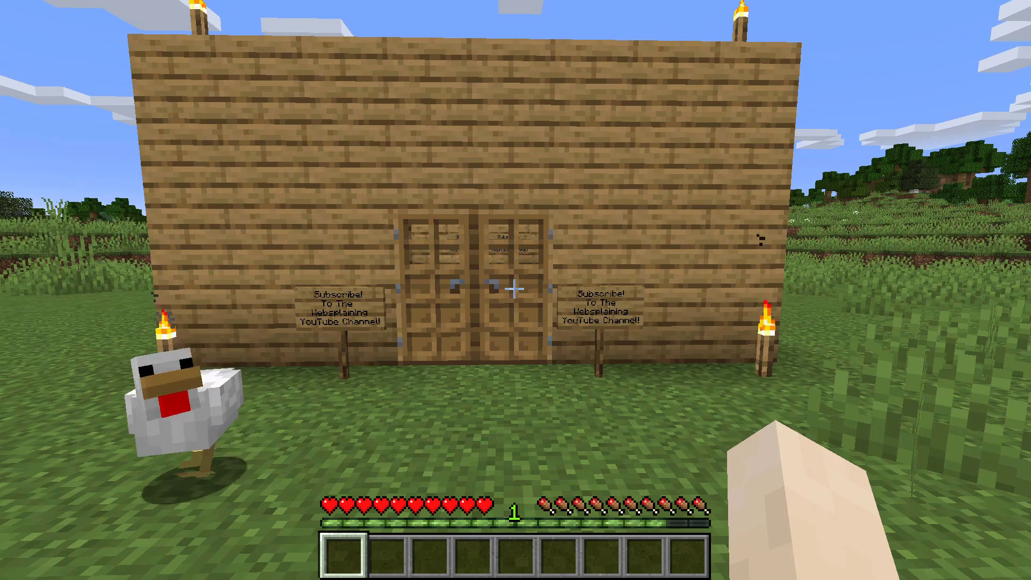
# Step: Save and quit to title, then open Edit for the websplaining world and its save folder
pyautogui.press('Escape')
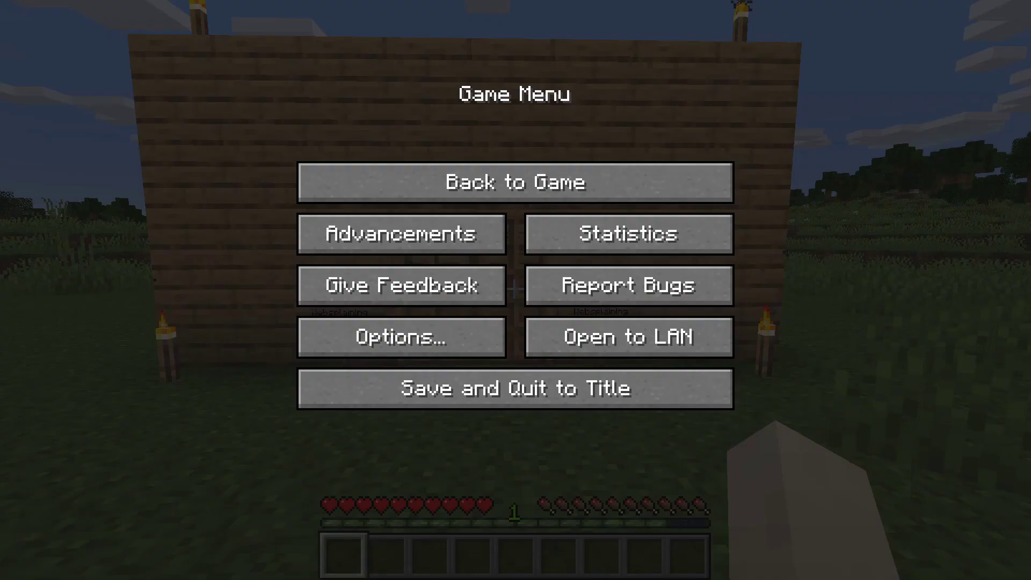
pyautogui.click(525, 400)
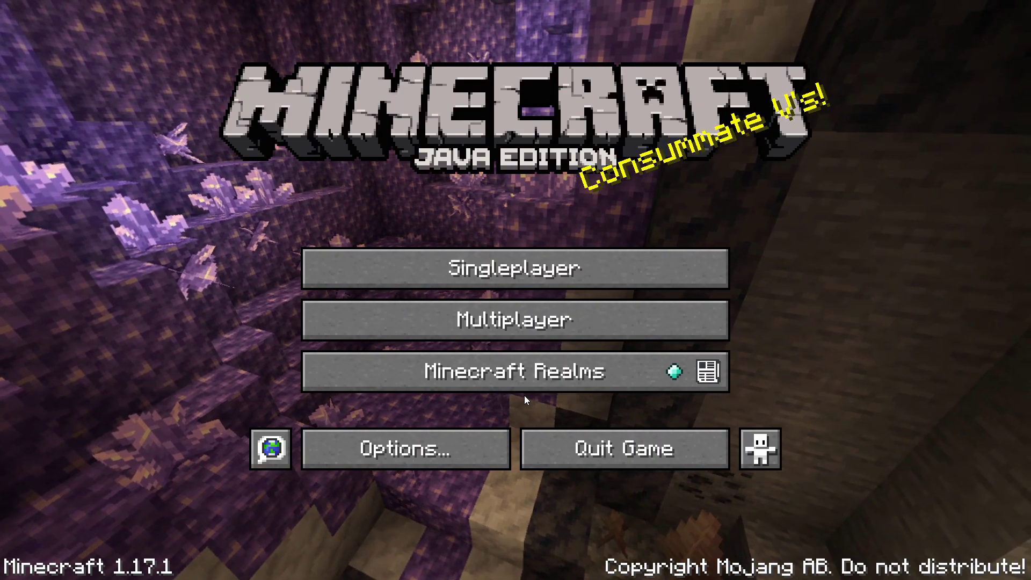
pyautogui.click(590, 272)
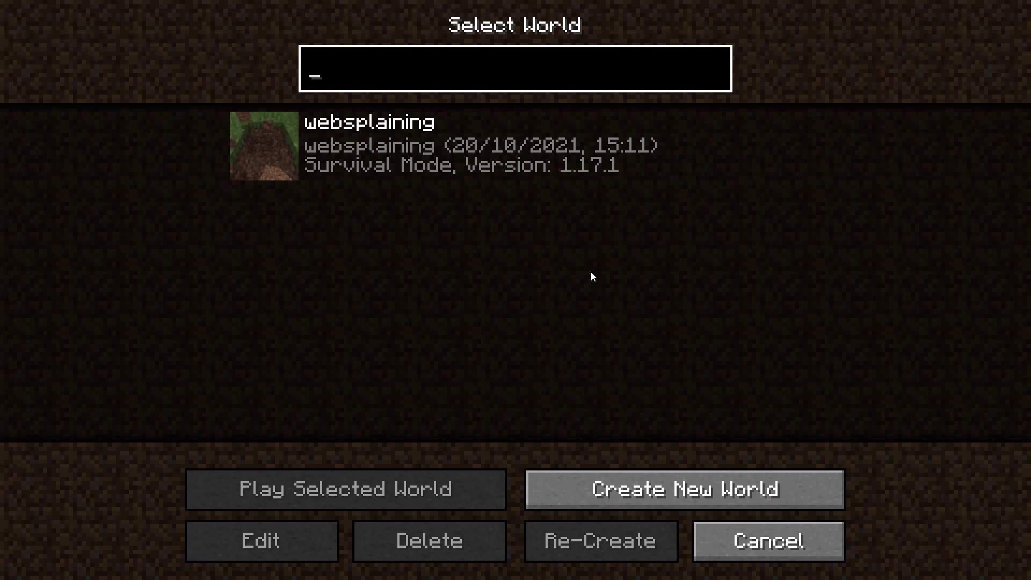
pyautogui.click(481, 152)
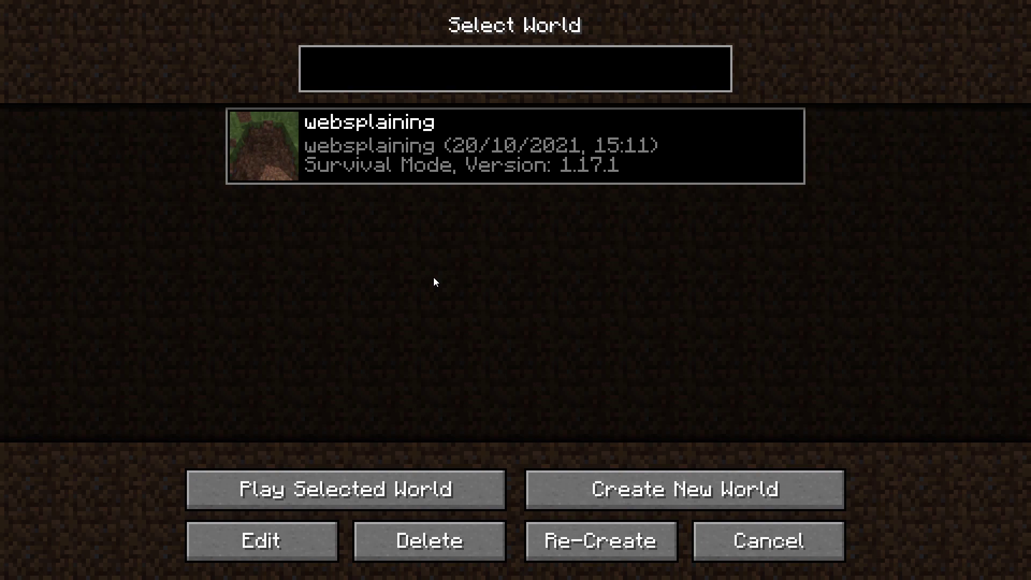
pyautogui.click(296, 539)
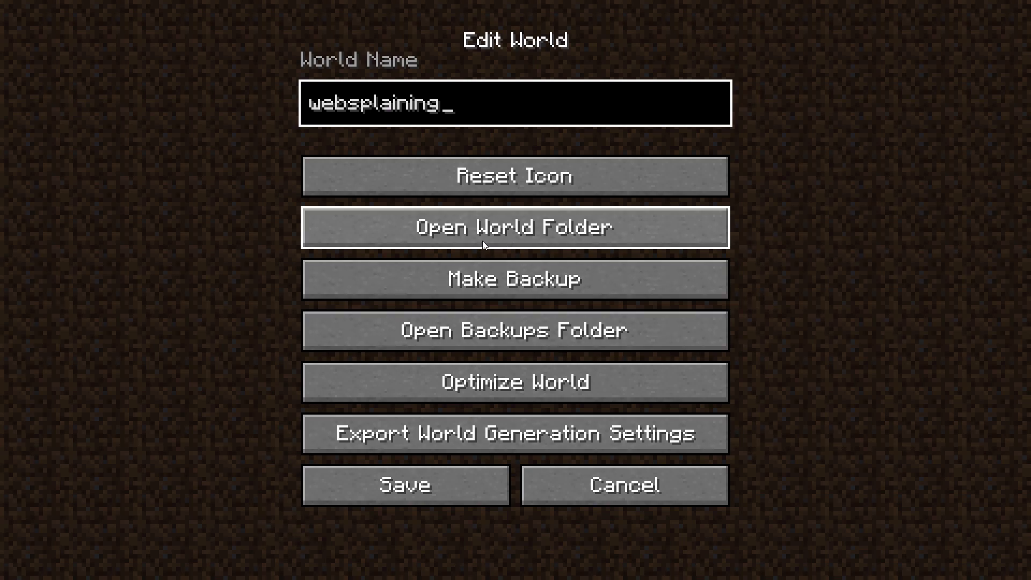
pyautogui.click(629, 234)
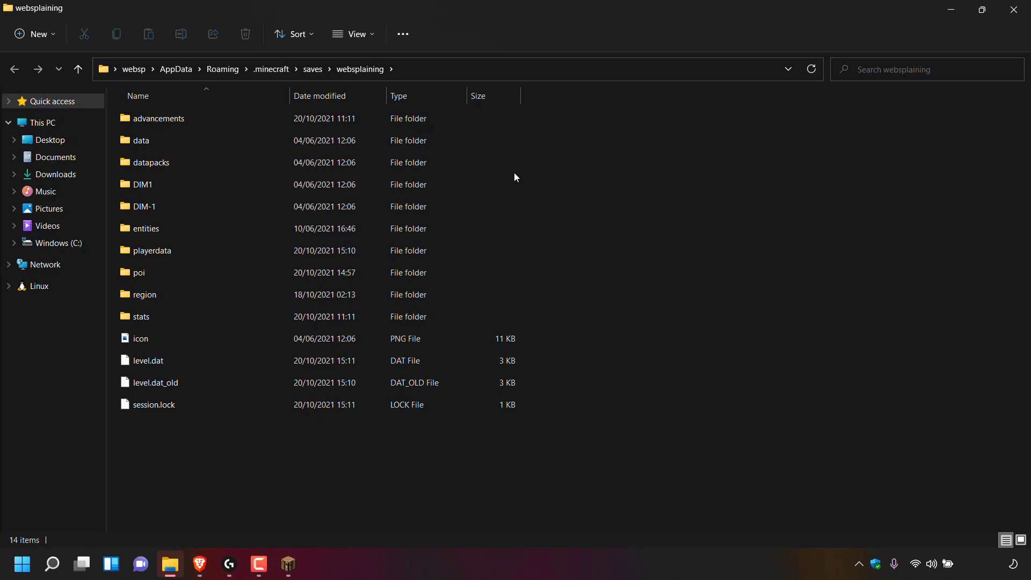
# Step: Cancel out of the world editing screens and quit Minecraft
pyautogui.click(283, 556)
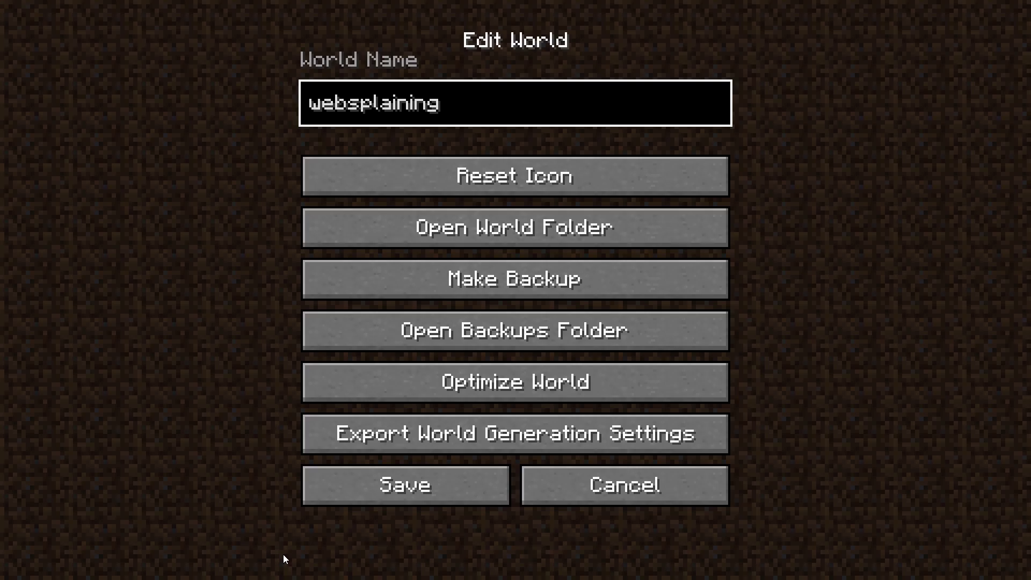
pyautogui.click(675, 492)
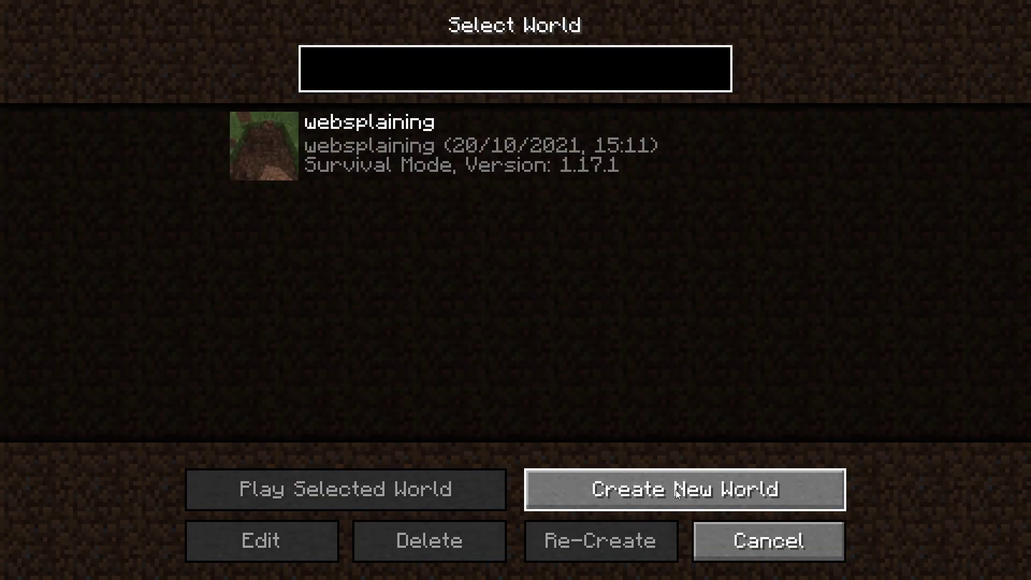
pyautogui.click(817, 549)
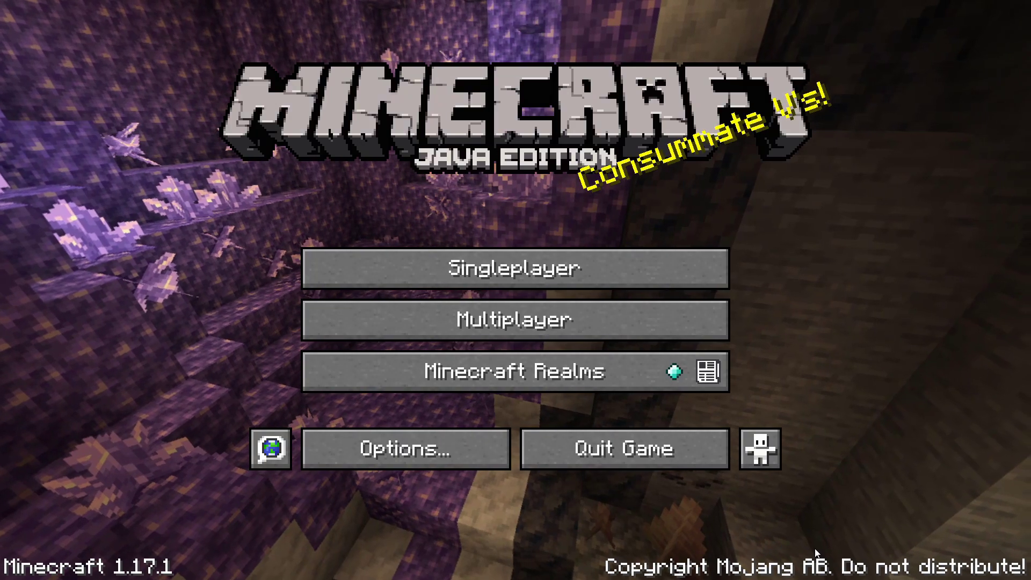
pyautogui.click(623, 461)
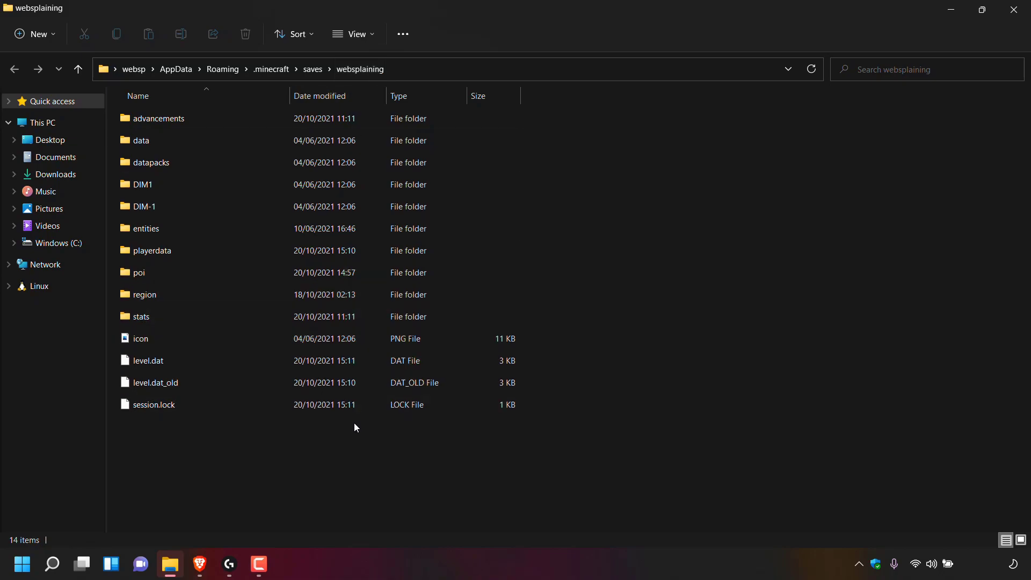
# Step: Copy all 14 websplaining save items, including level.dat and region, then close File Explorer
pyautogui.moveTo(354, 437); pyautogui.dragTo(295, 121)
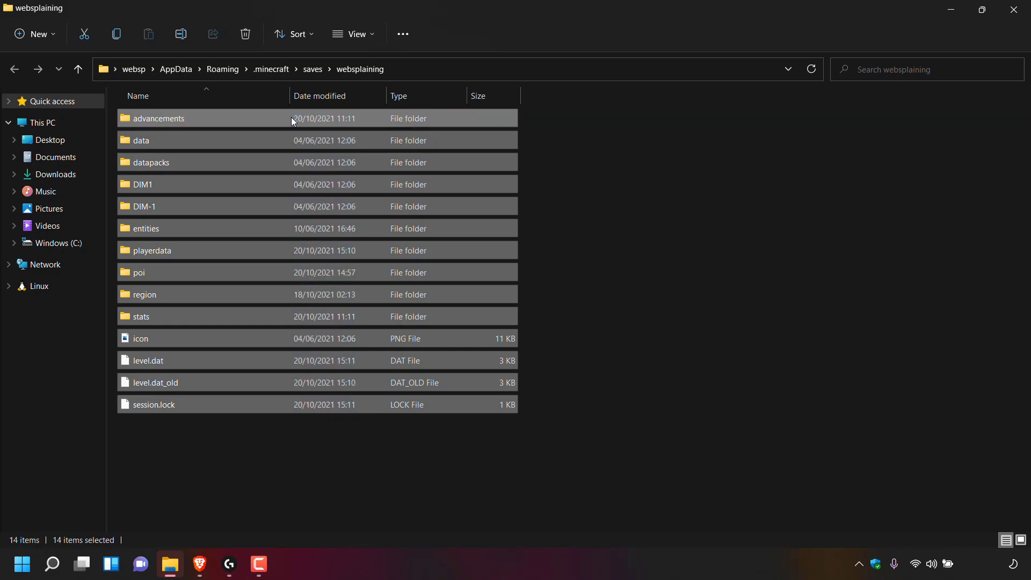
pyautogui.rightClick(226, 219)
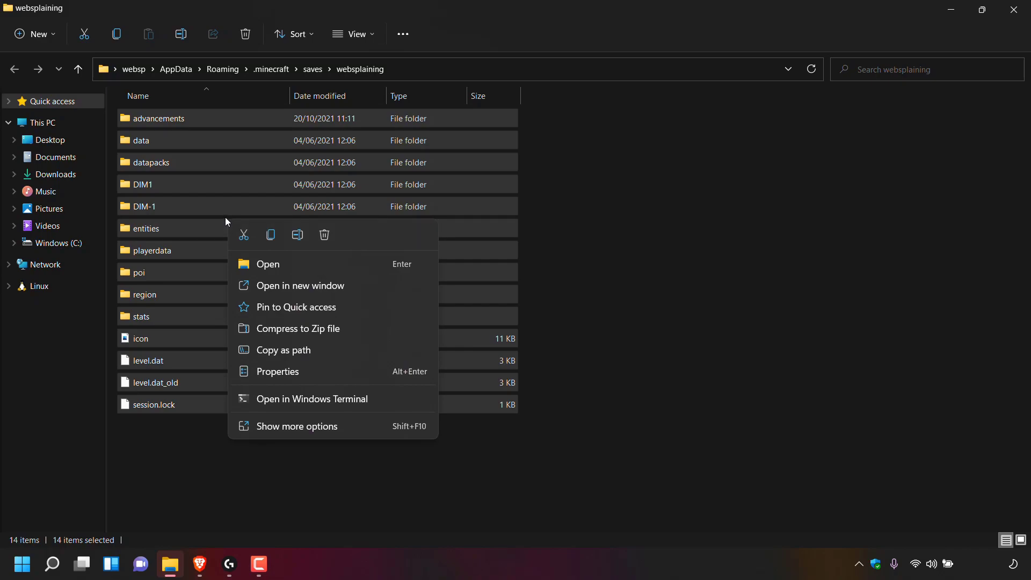
pyautogui.click(272, 236)
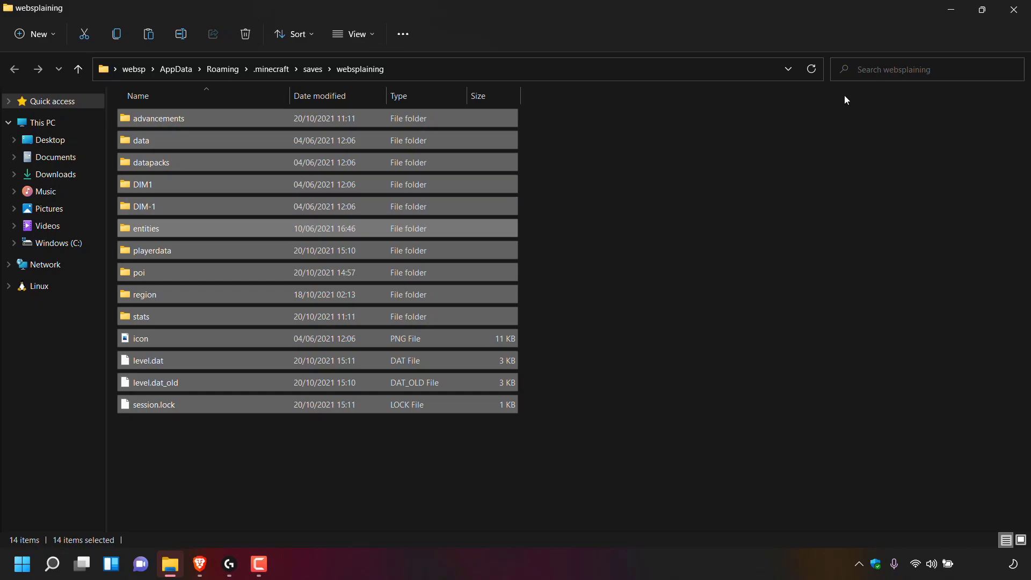
pyautogui.click(1014, 16)
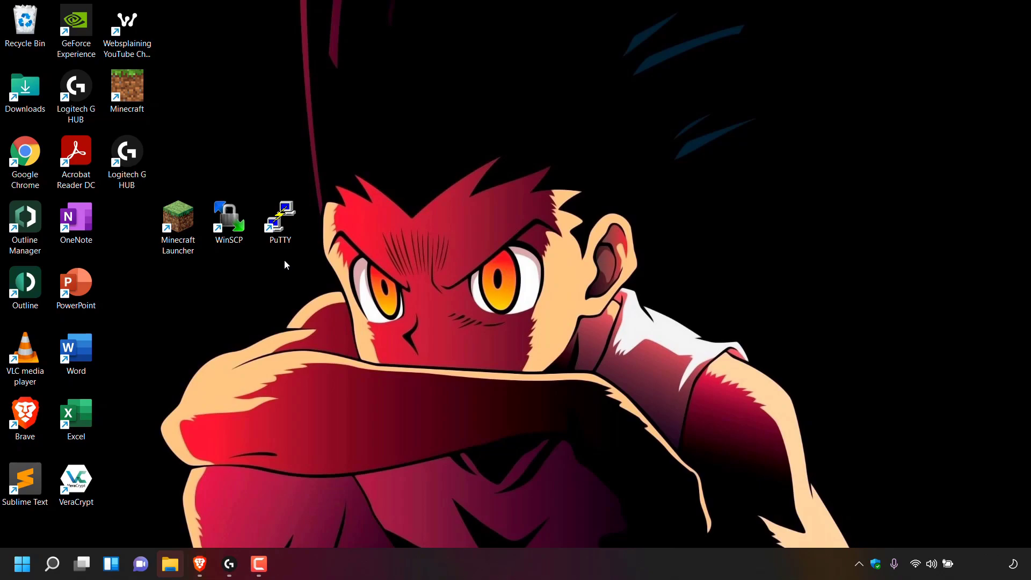
# Step: Create an empty desktop folder named 'world' and open it
pyautogui.rightClick(412, 244)
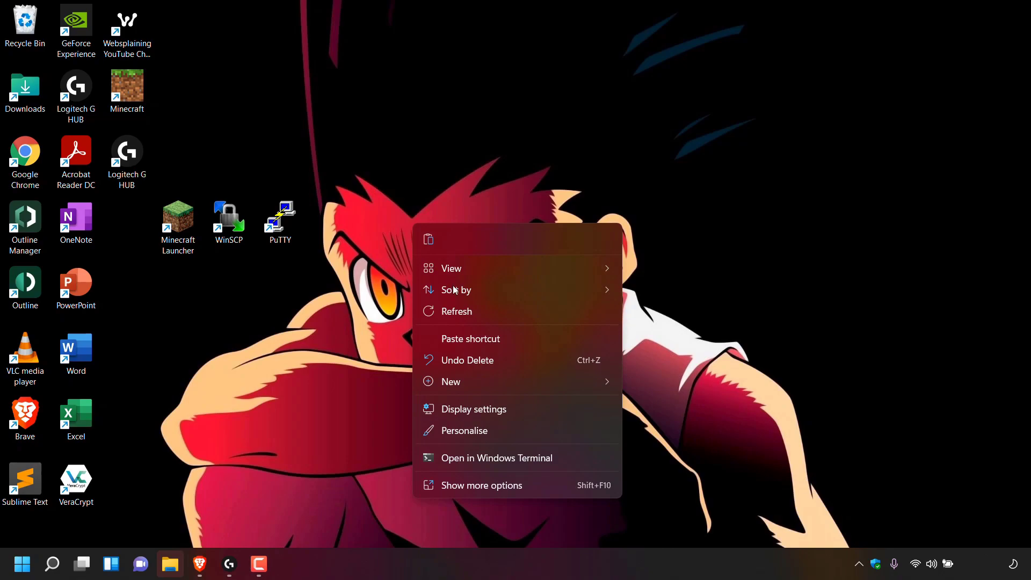
pyautogui.moveTo(490, 382)
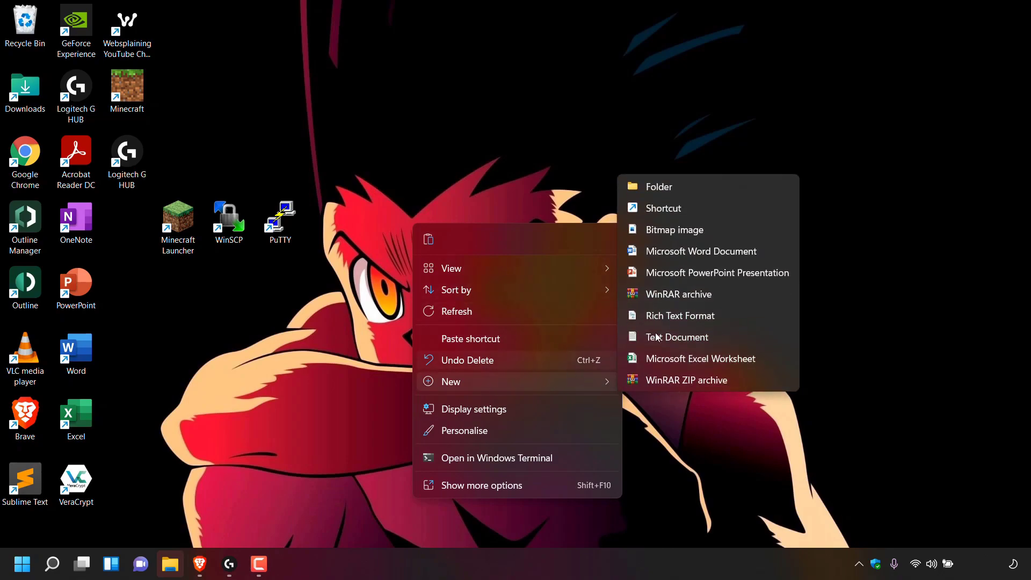
pyautogui.click(659, 187)
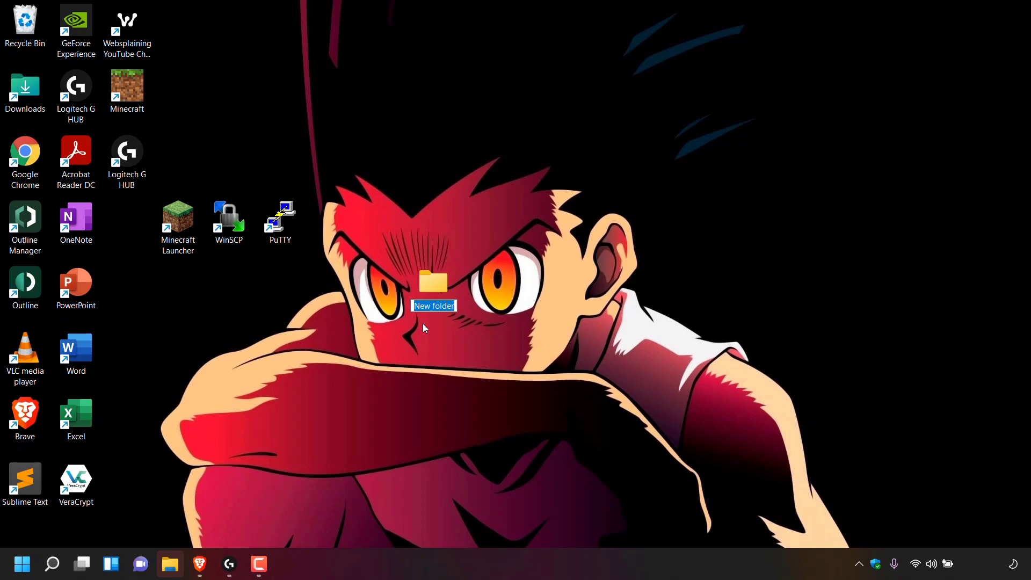
pyautogui.write('world')
pyautogui.press('Return')
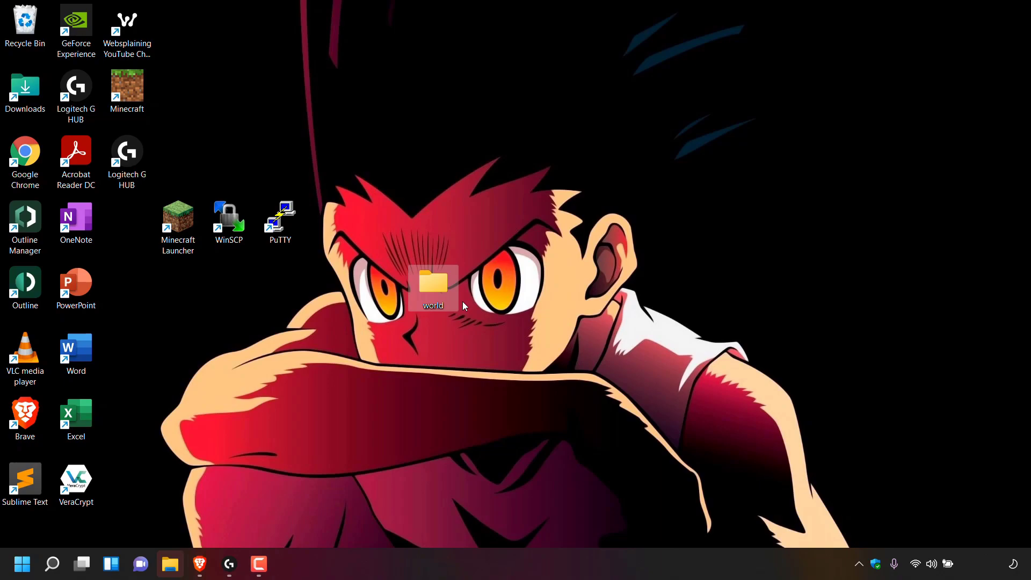
pyautogui.doubleClick(428, 296)
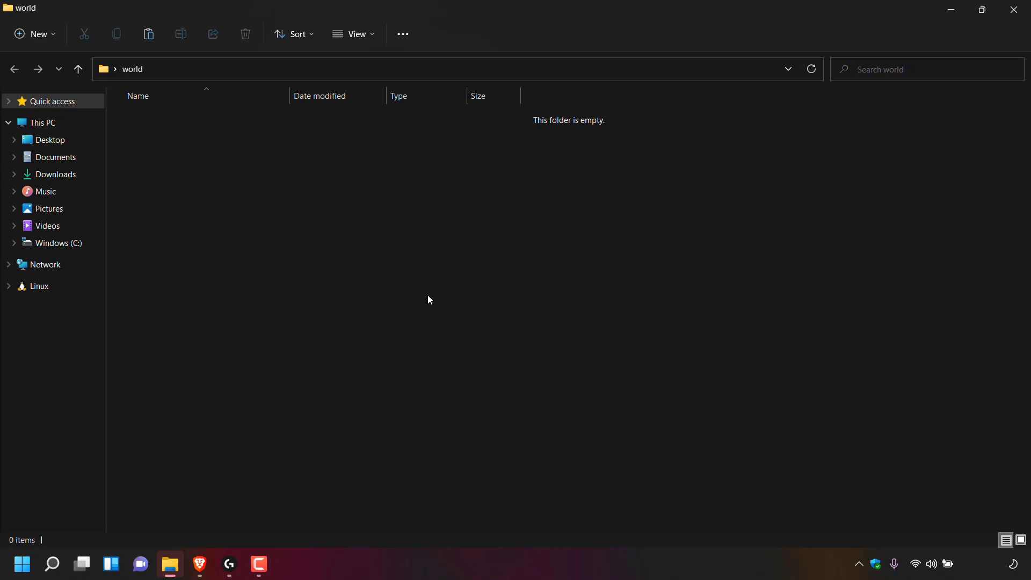
# Step: Paste the 14 save items into 'world', close it, and place it under Minecraft Launcher
pyautogui.rightClick(430, 299)
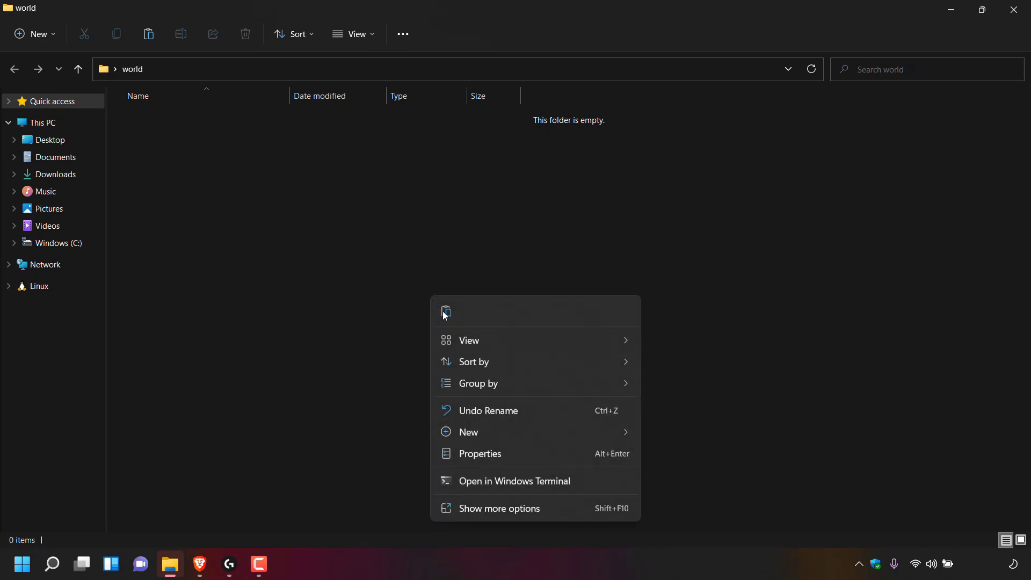
pyautogui.click(445, 315)
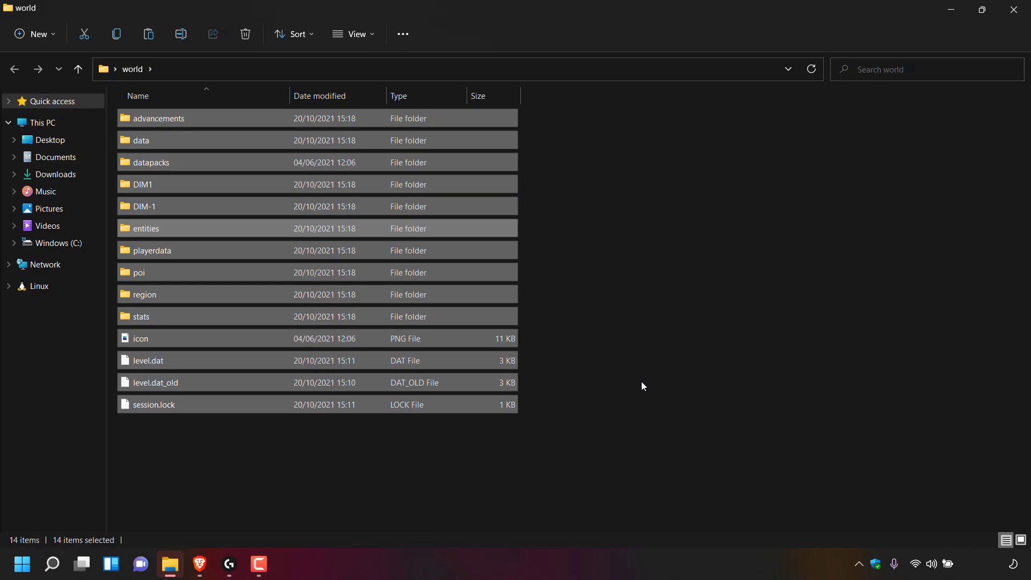
pyautogui.click(1014, 9)
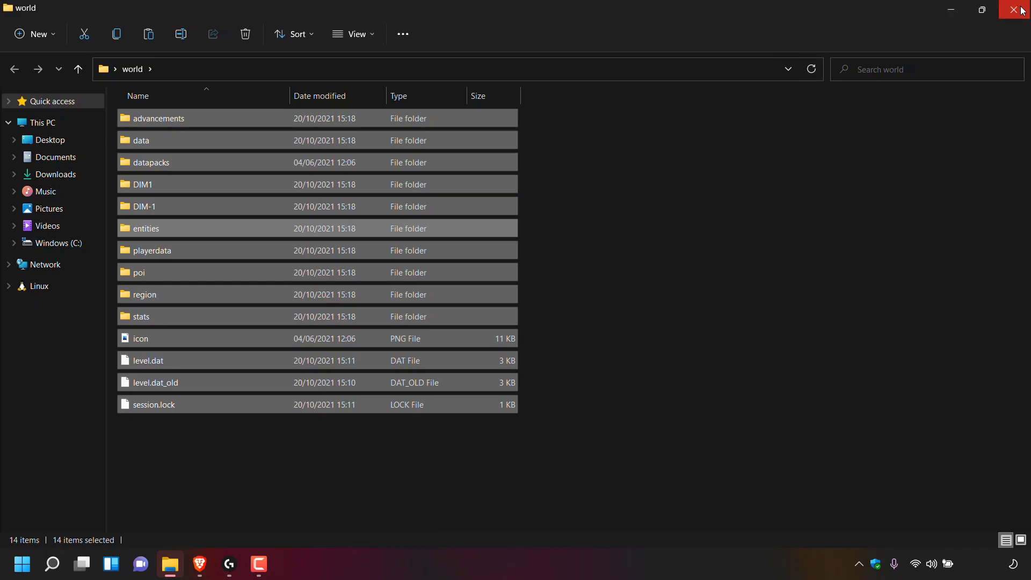
pyautogui.moveTo(432, 286); pyautogui.dragTo(201, 293)
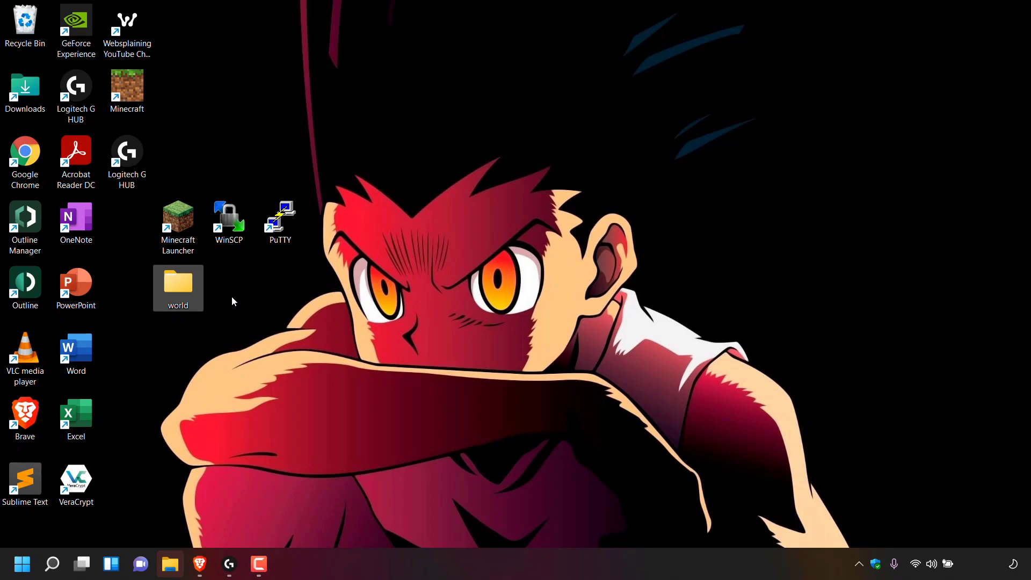
# Step: In Brave, reload the Linode $100-credit referral link from the address bar
pyautogui.click(200, 564)
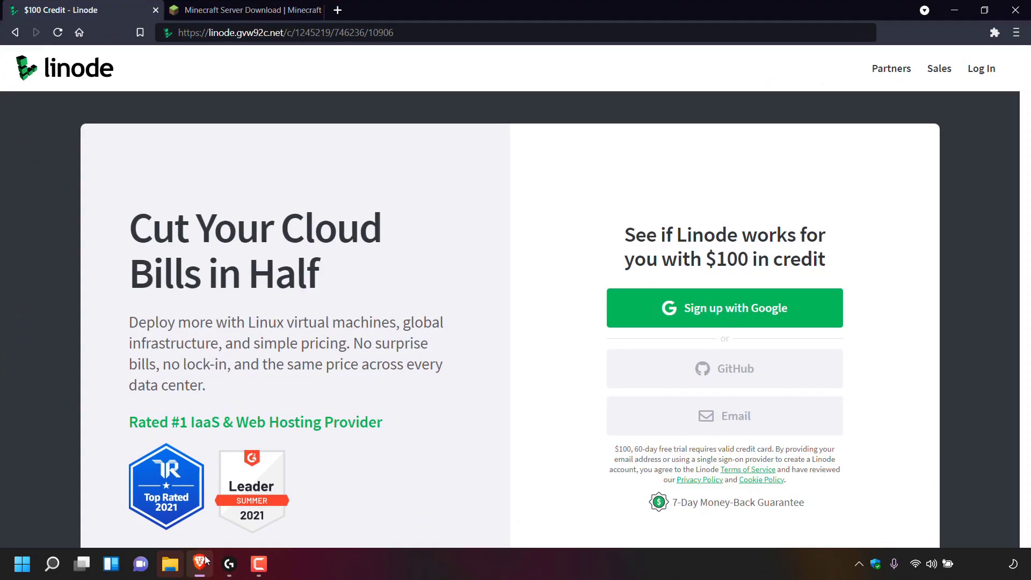
pyautogui.click(436, 33)
pyautogui.click(436, 33)
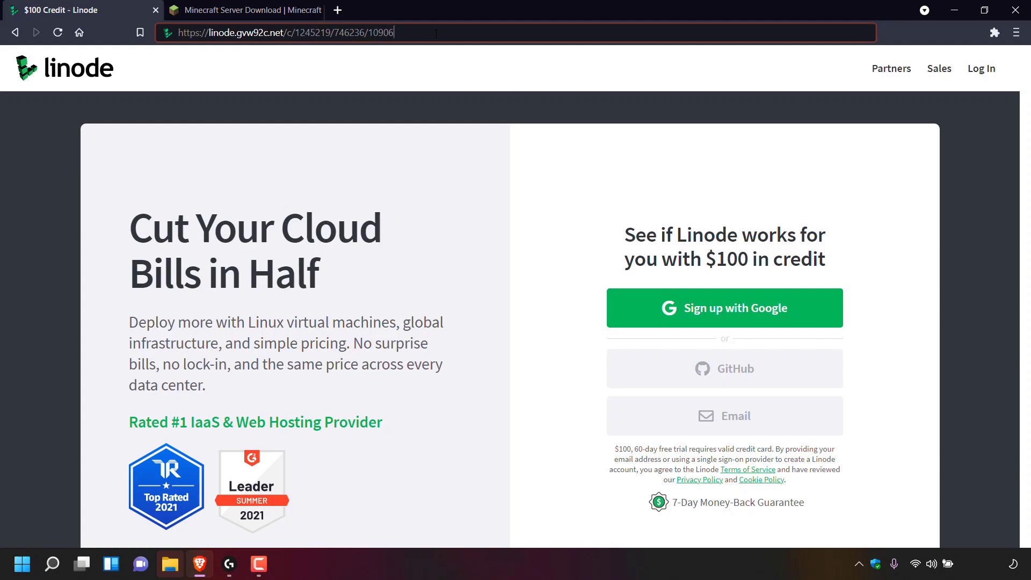
pyautogui.click(386, 123)
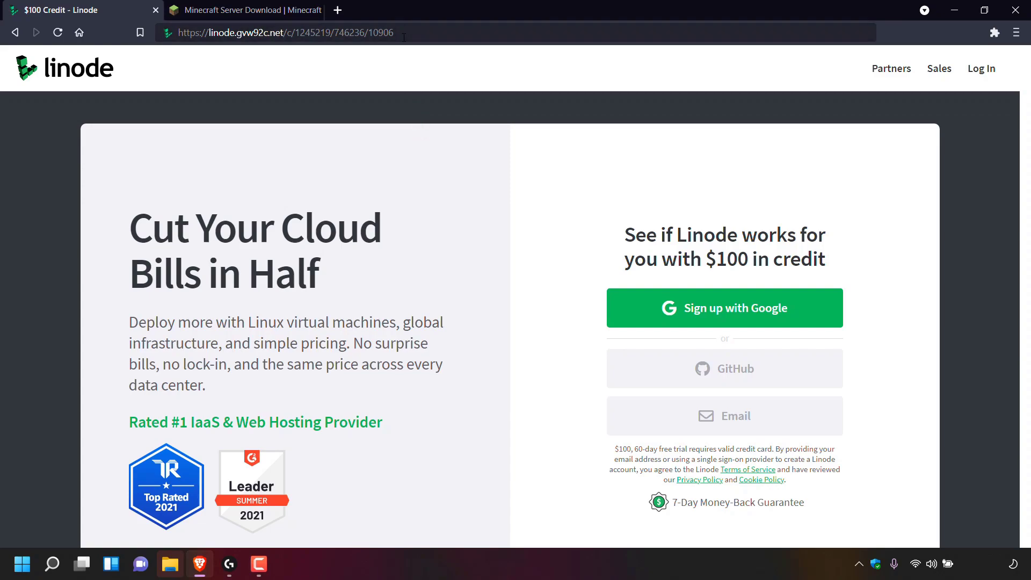
pyautogui.click(411, 33)
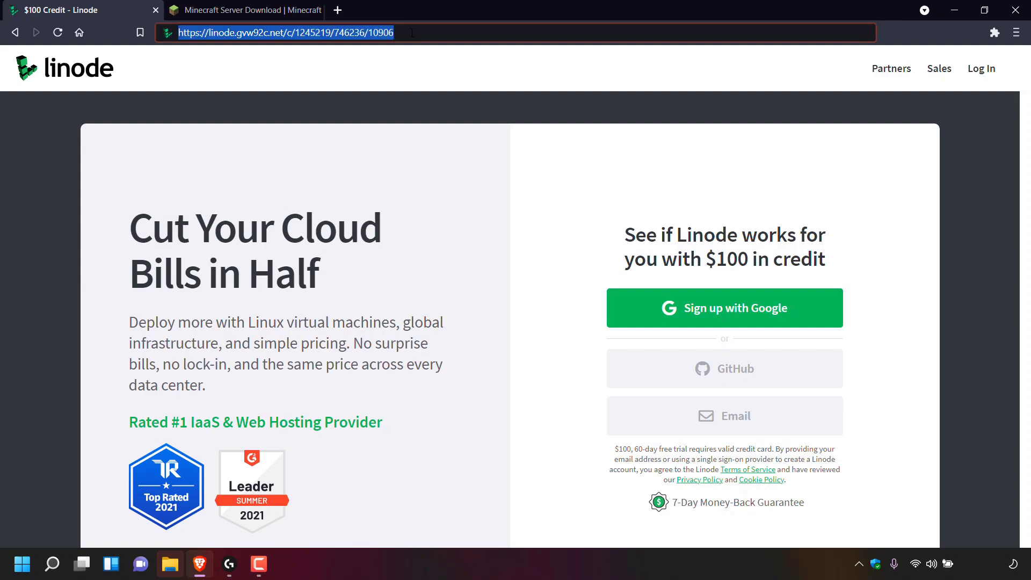
pyautogui.press('Return')
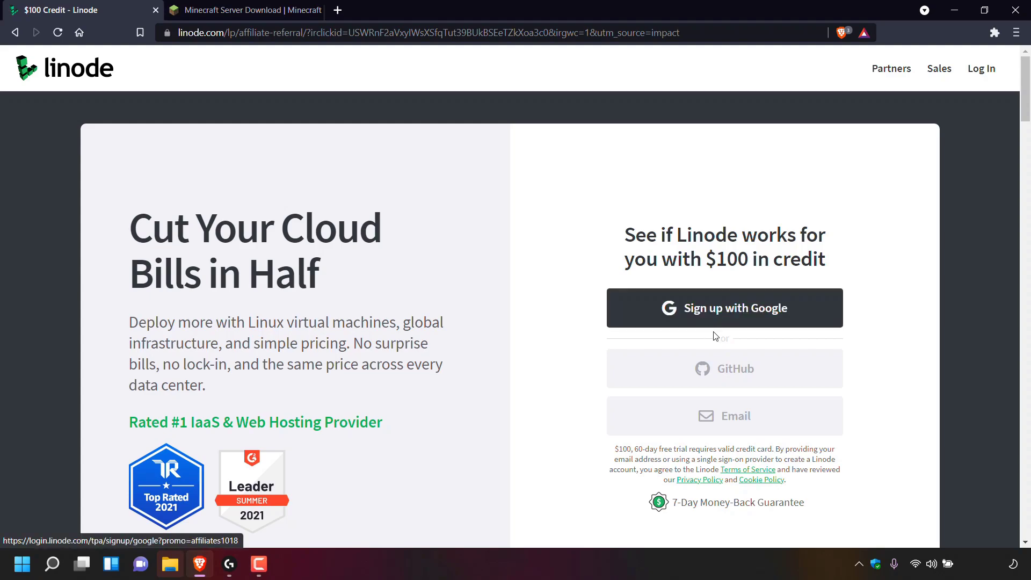
pyautogui.click(738, 425)
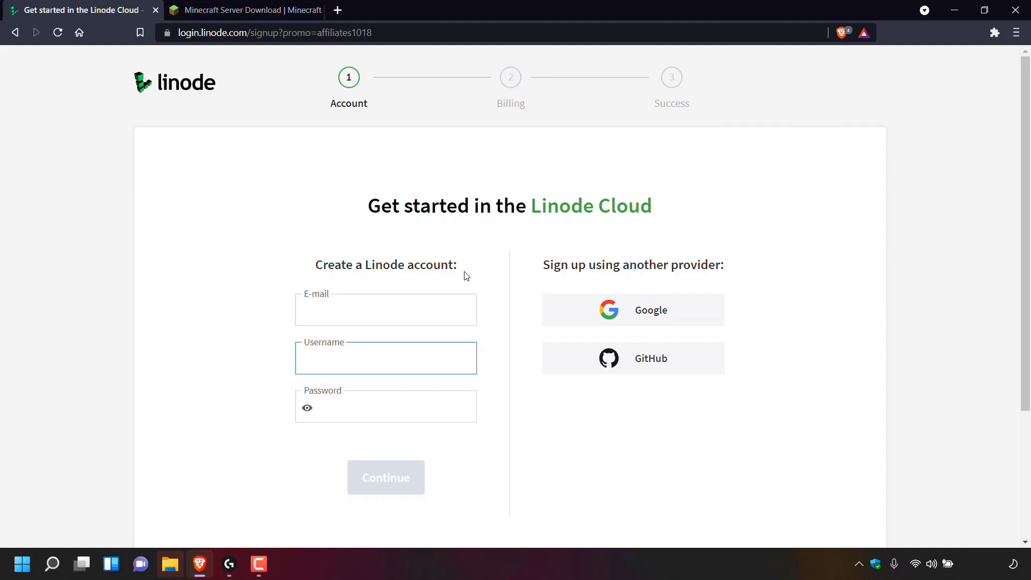
pyautogui.moveTo(1023, 169); pyautogui.dragTo(1023, 327)
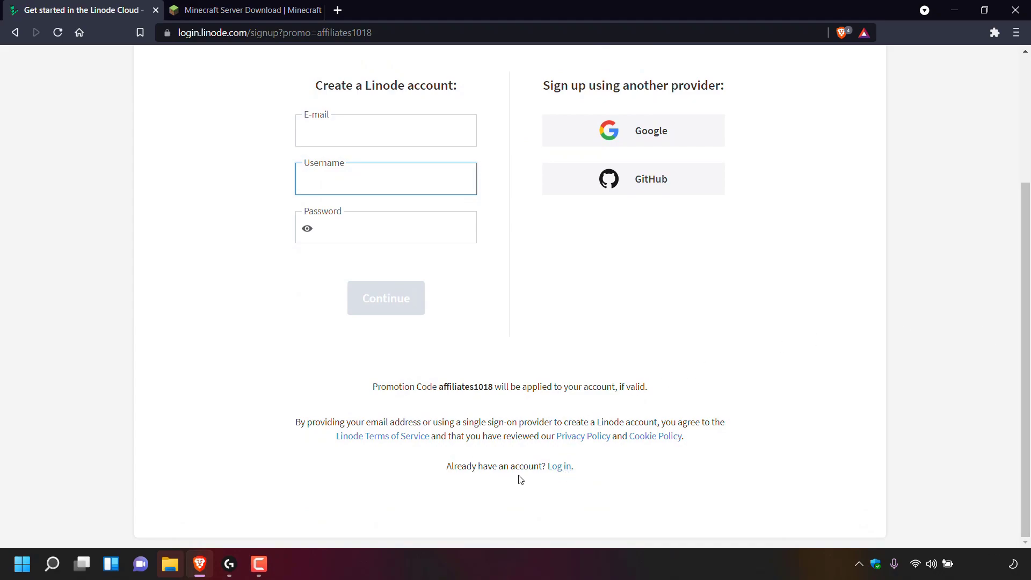
# Step: Log in to Linode using the browser's saved username and password
pyautogui.click(561, 468)
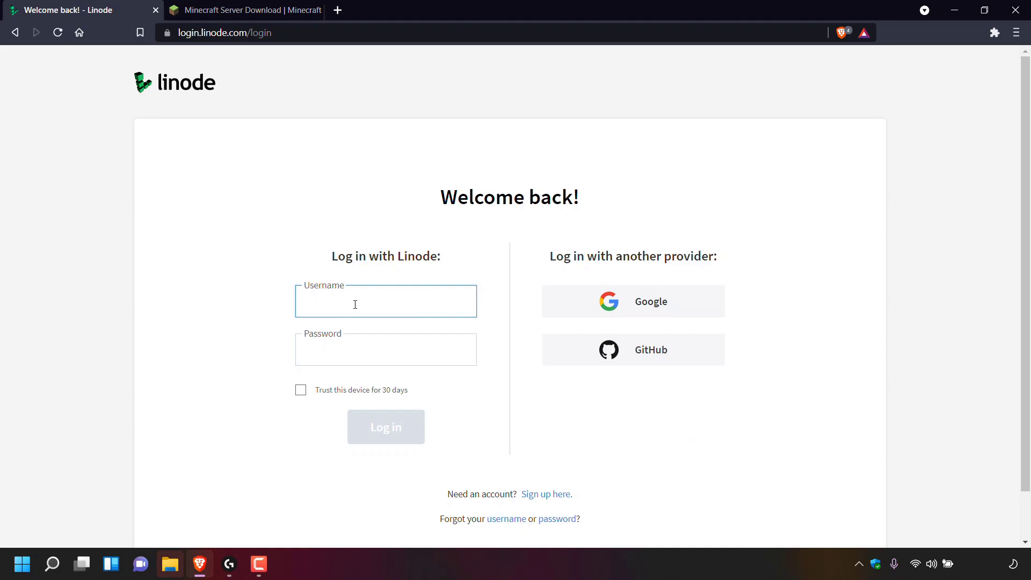
pyautogui.click(385, 300)
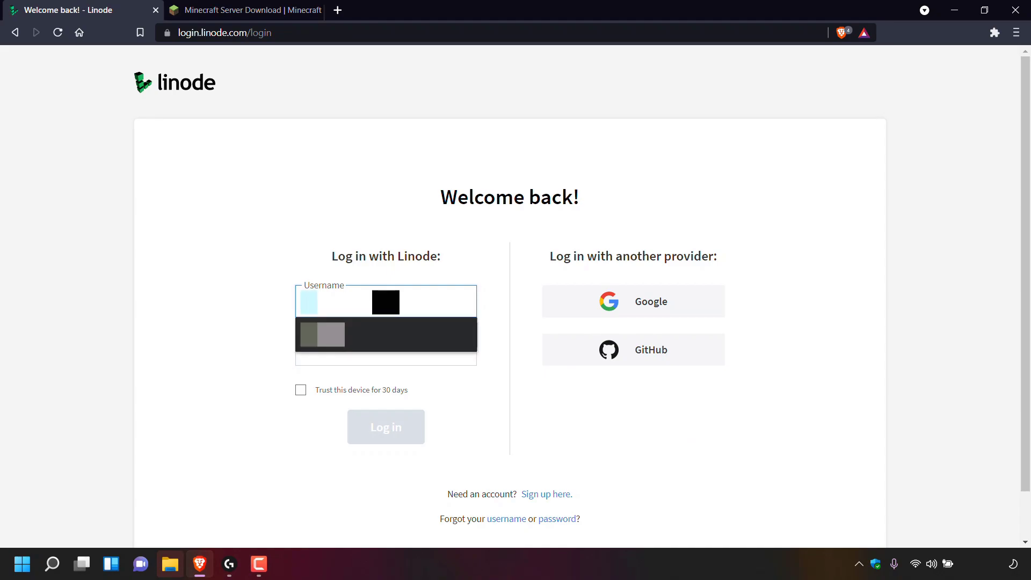
pyautogui.click(386, 334)
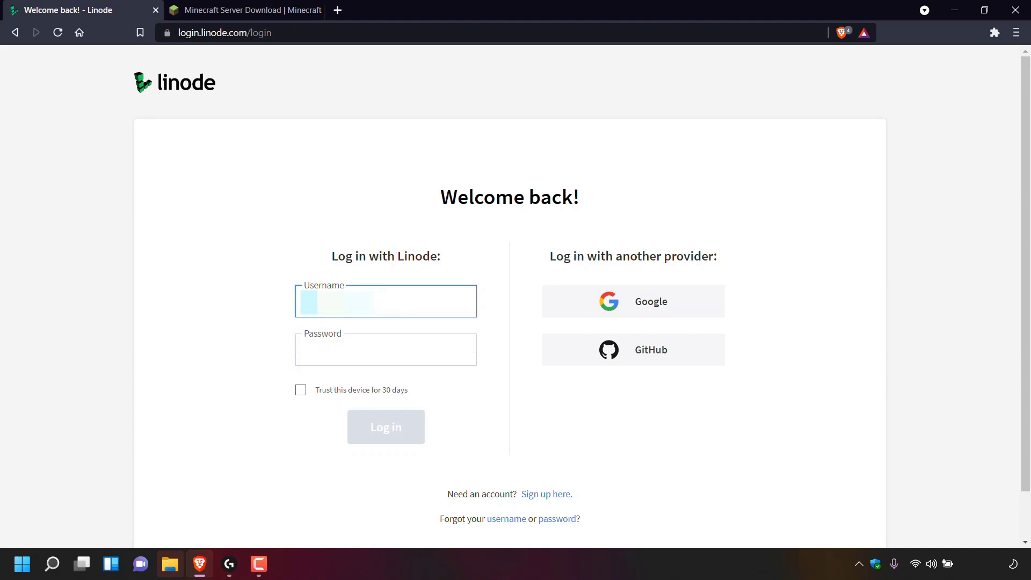
pyautogui.click(392, 351)
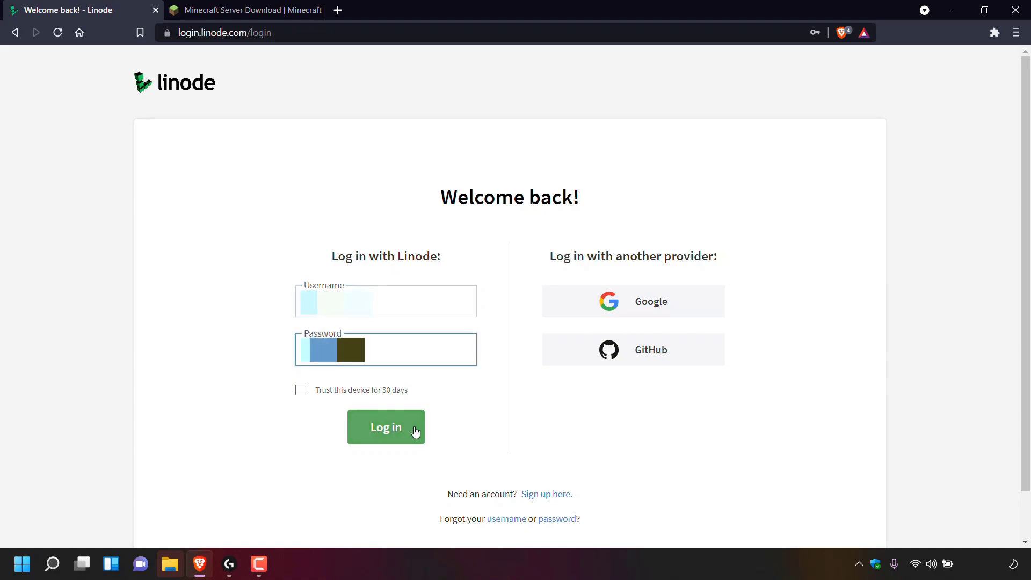
pyautogui.click(413, 431)
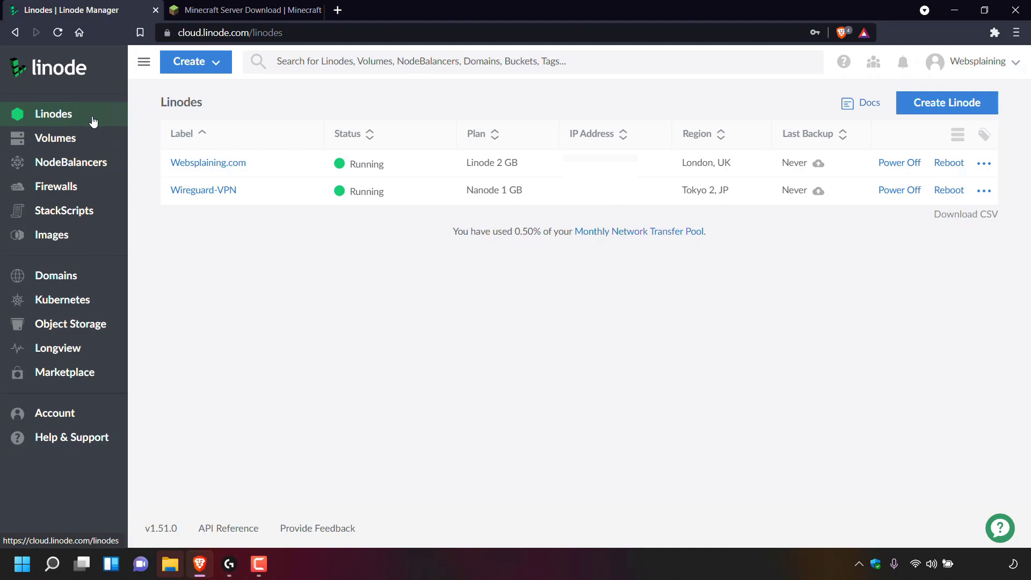
# Step: Choose Create > Linode from the Cloud Manager top bar
pyautogui.click(204, 66)
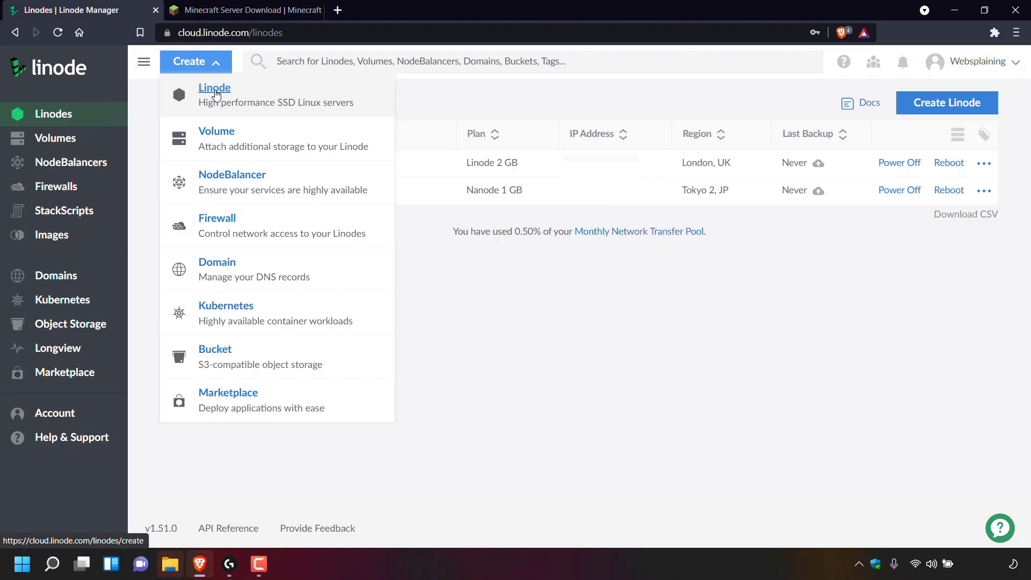
pyautogui.click(216, 95)
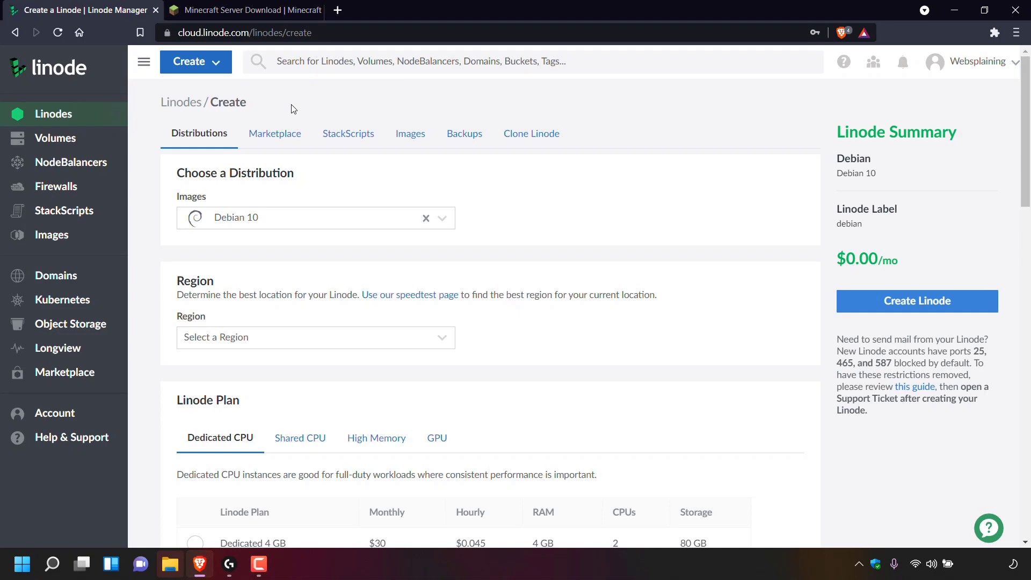
# Step: Replace the default distribution with the Ubuntu 21.10 image
pyautogui.click(198, 144)
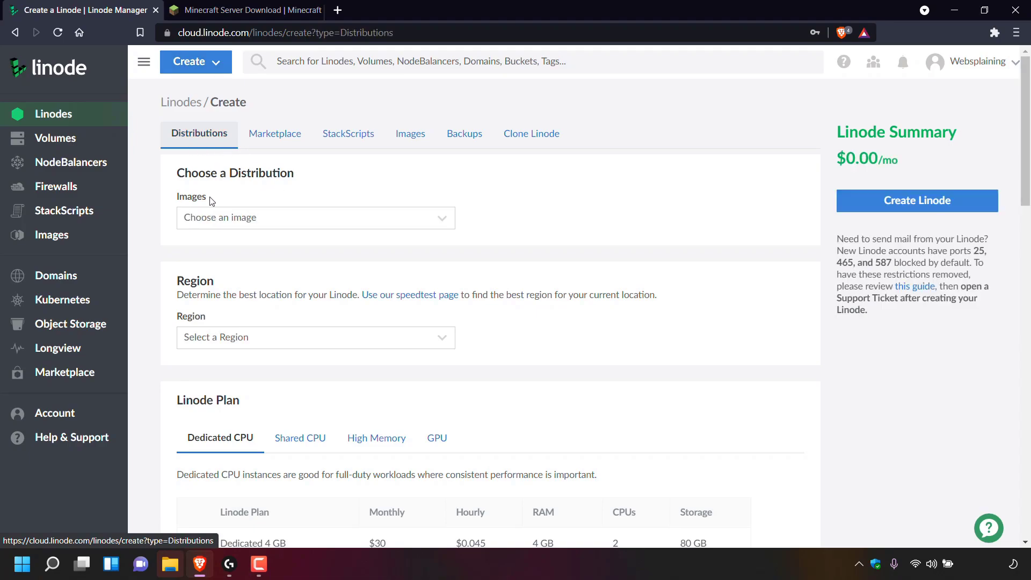
pyautogui.click(443, 226)
pyautogui.moveTo(452, 234); pyautogui.dragTo(453, 378)
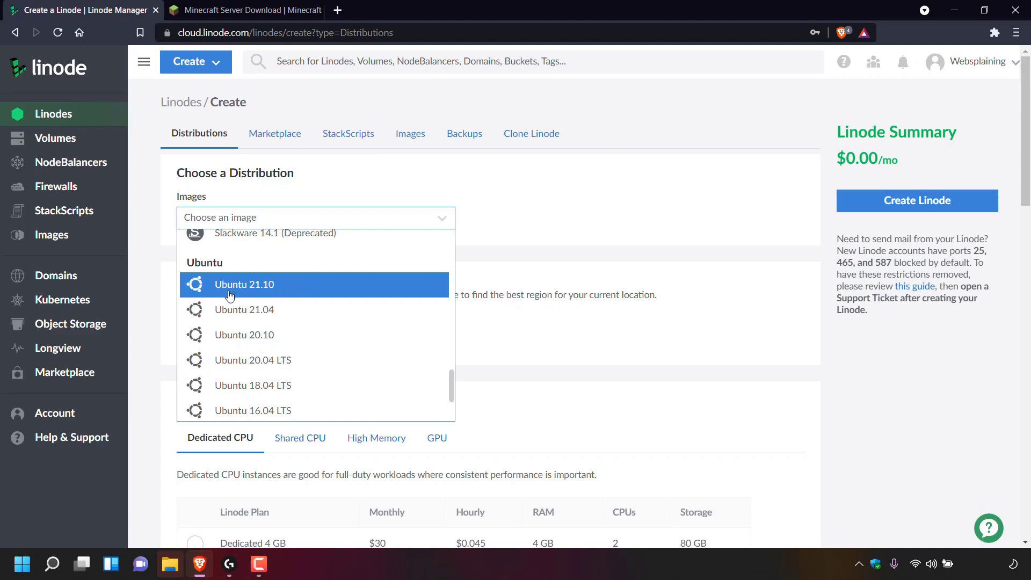
pyautogui.click(308, 293)
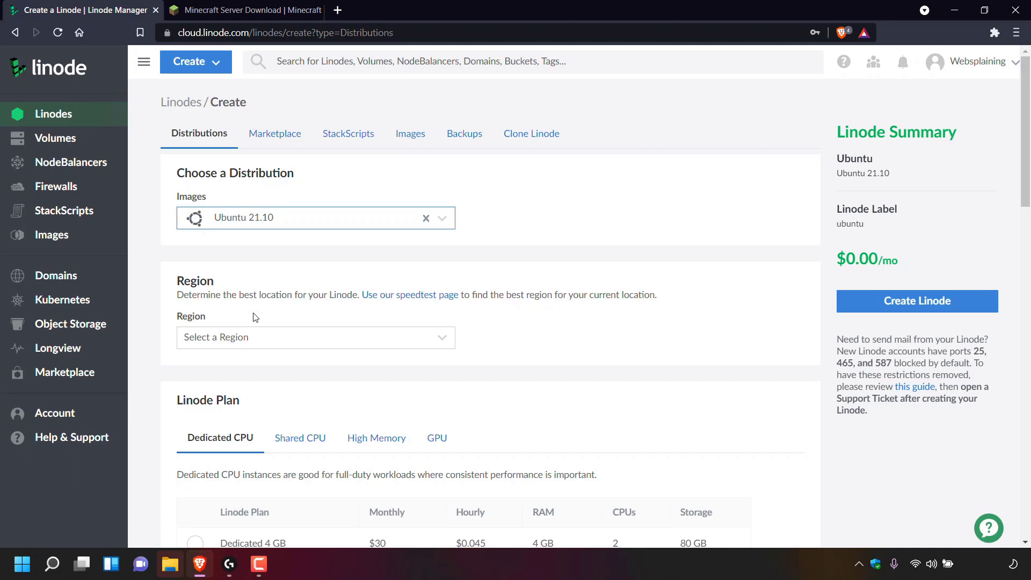
# Step: Pick London, UK from the Europe regions
pyautogui.click(443, 339)
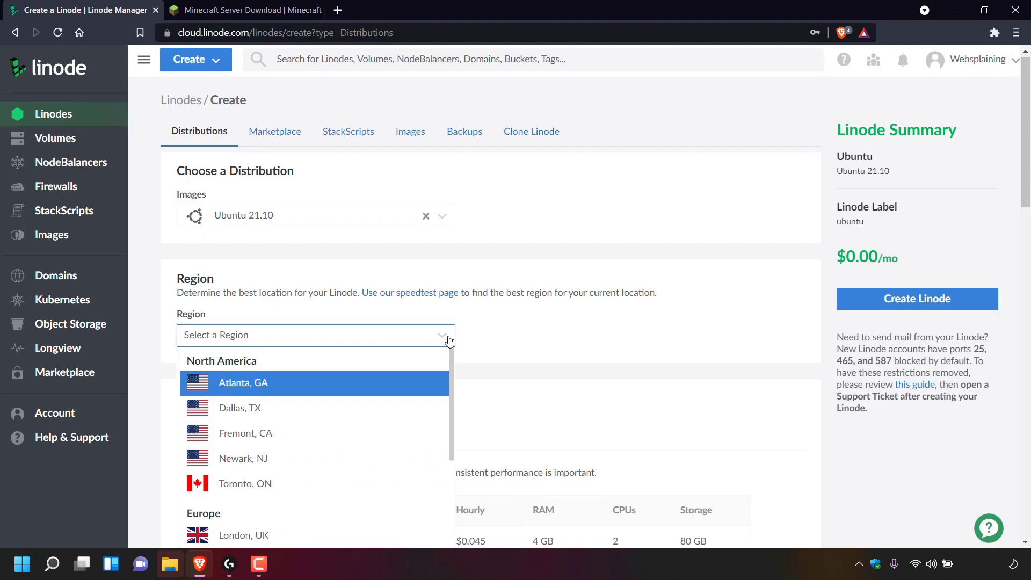
pyautogui.moveTo(454, 366); pyautogui.dragTo(456, 453)
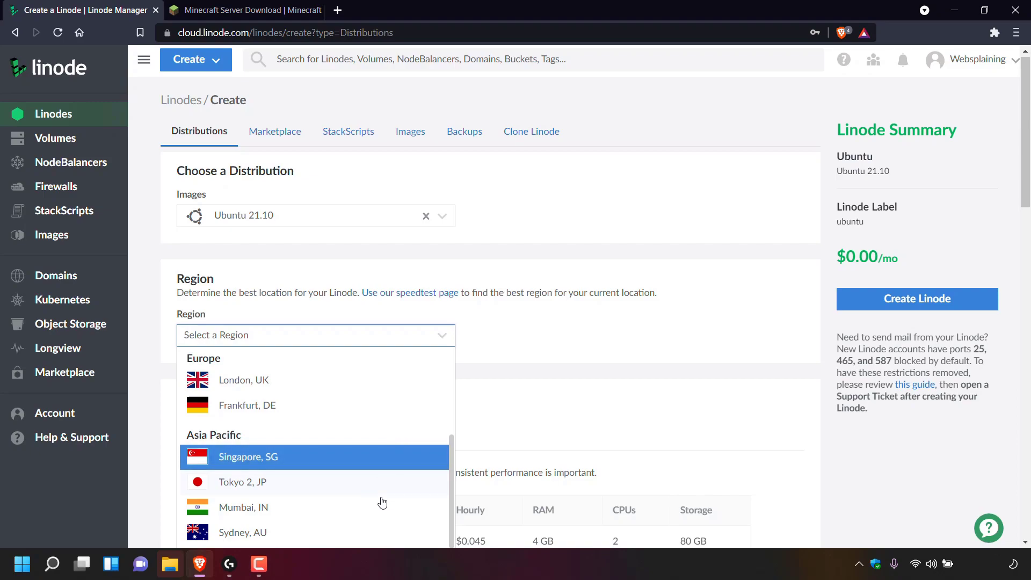
pyautogui.scroll(1, 387, 427)
pyautogui.scroll(2, 385, 422)
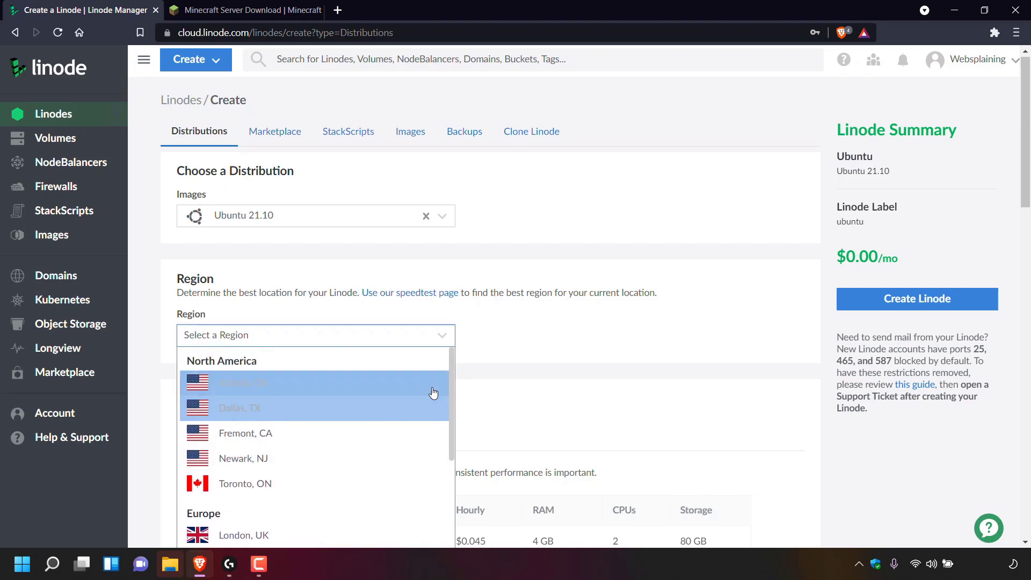
pyautogui.moveTo(454, 384); pyautogui.dragTo(472, 435)
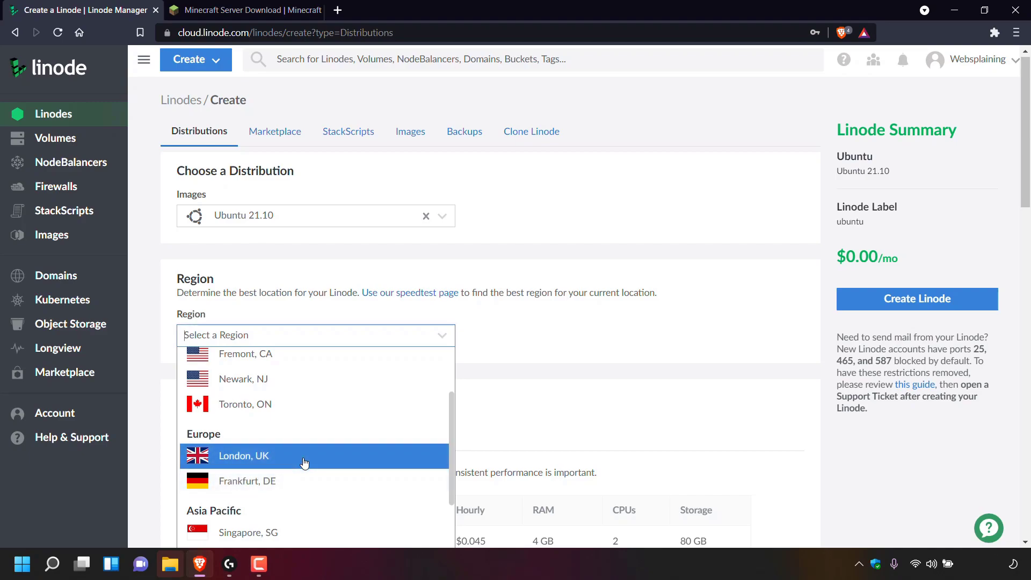
pyautogui.click(304, 463)
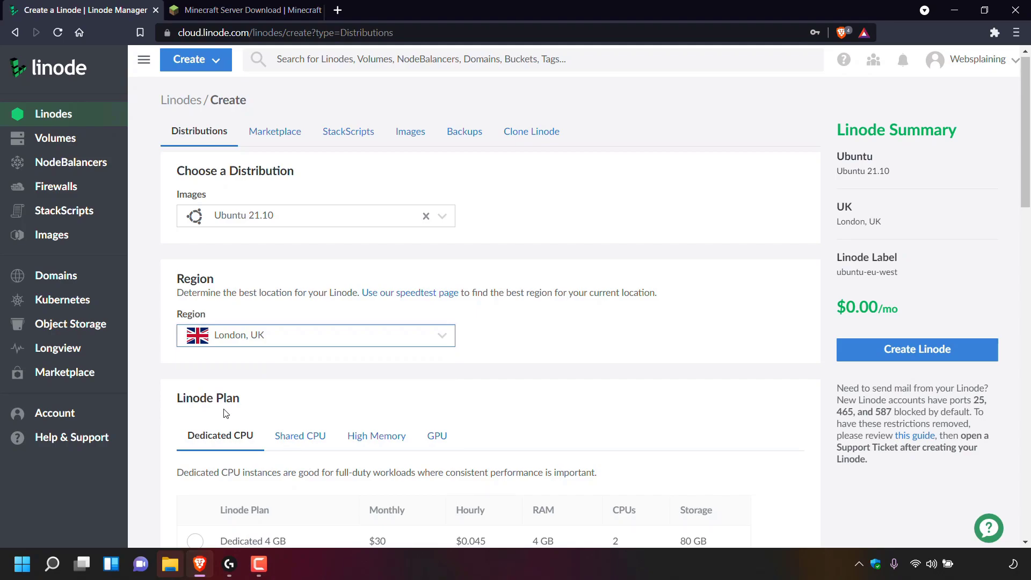
# Step: Select the Shared CPU Nanode 1 GB plan, bringing the summary to $5.00/mo
pyautogui.scroll(-6, 1014, 206)
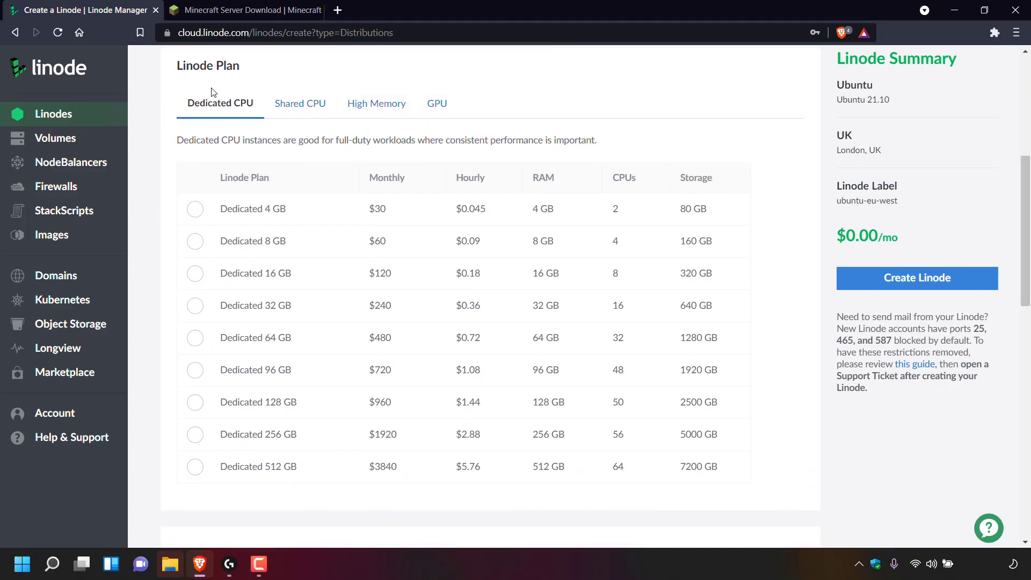
pyautogui.click(307, 113)
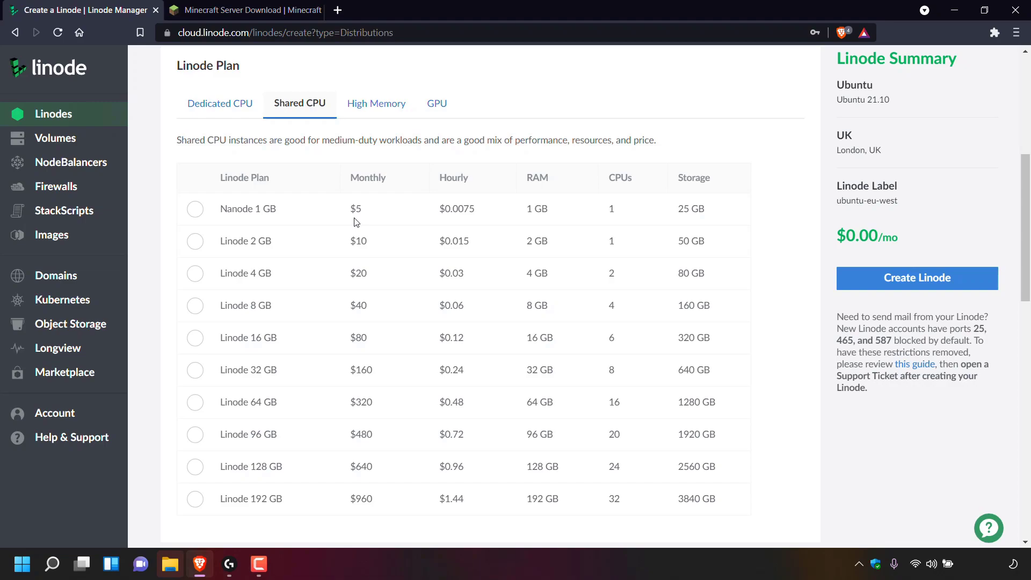
pyautogui.click(213, 212)
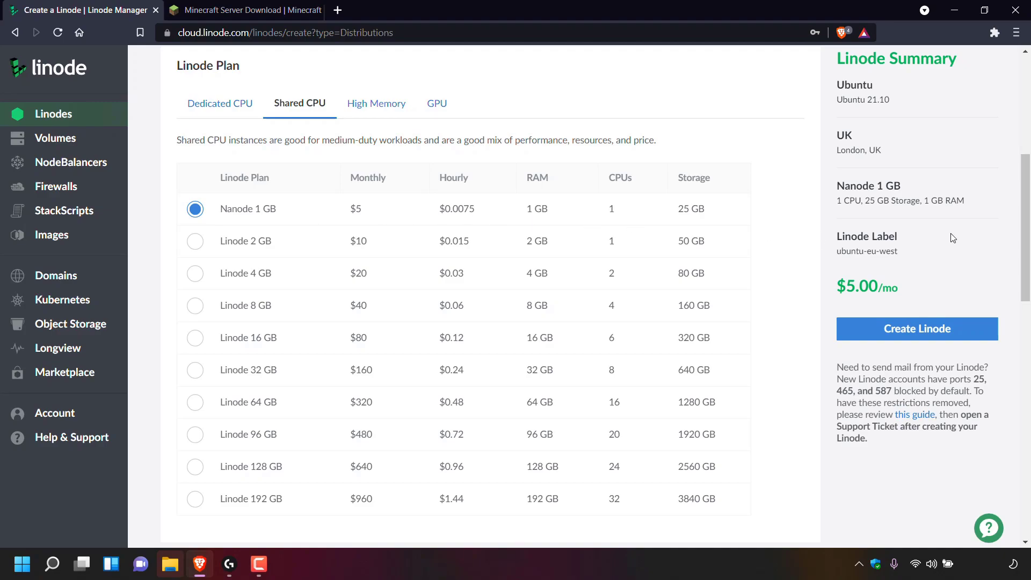
pyautogui.moveTo(1023, 229); pyautogui.dragTo(1023, 354)
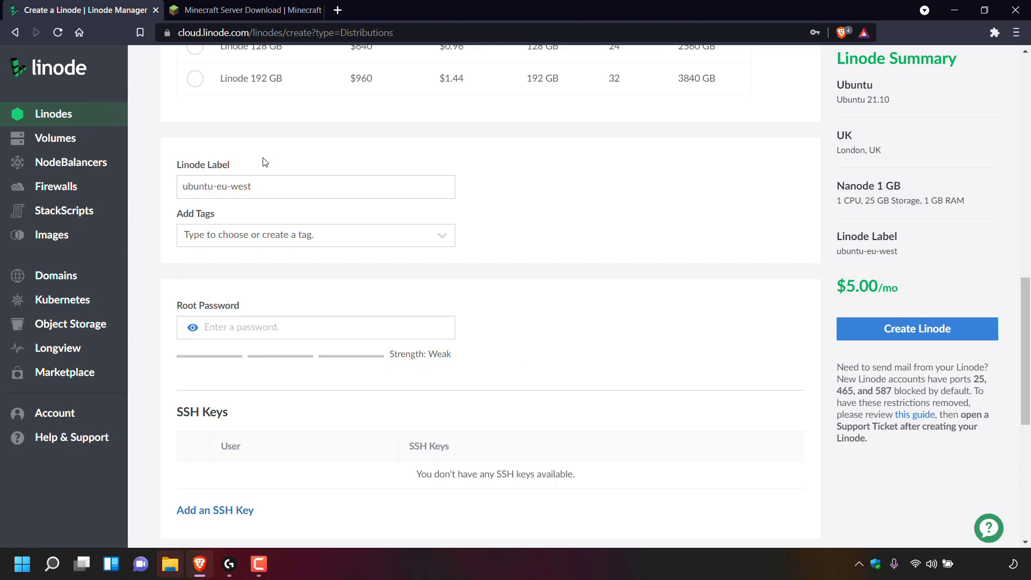
# Step: Replace the label ubuntu-eu-west with mcserver
pyautogui.click(290, 185)
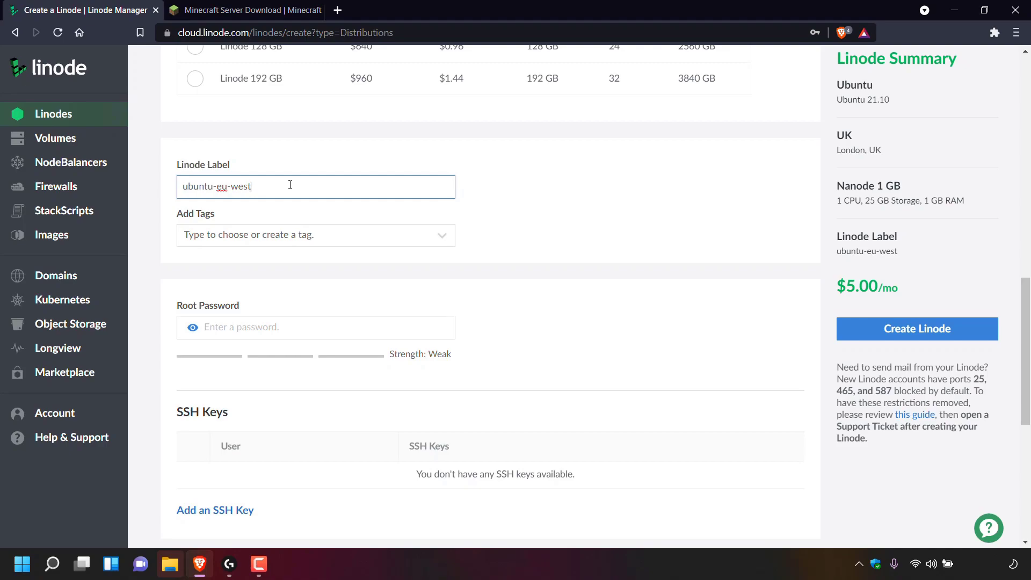
pyautogui.press('BackSpace')
pyautogui.press('BackSpace')
pyautogui.press('BackSpace')
pyautogui.press('BackSpace')
pyautogui.press('BackSpace')
pyautogui.press('BackSpace')
pyautogui.press('BackSpace')
pyautogui.press('BackSpace')
pyautogui.press('BackSpace')
pyautogui.press('BackSpace')
pyautogui.press('BackSpace')
pyautogui.press('BackSpace')
pyautogui.press('BackSpace')
pyautogui.press('BackSpace')
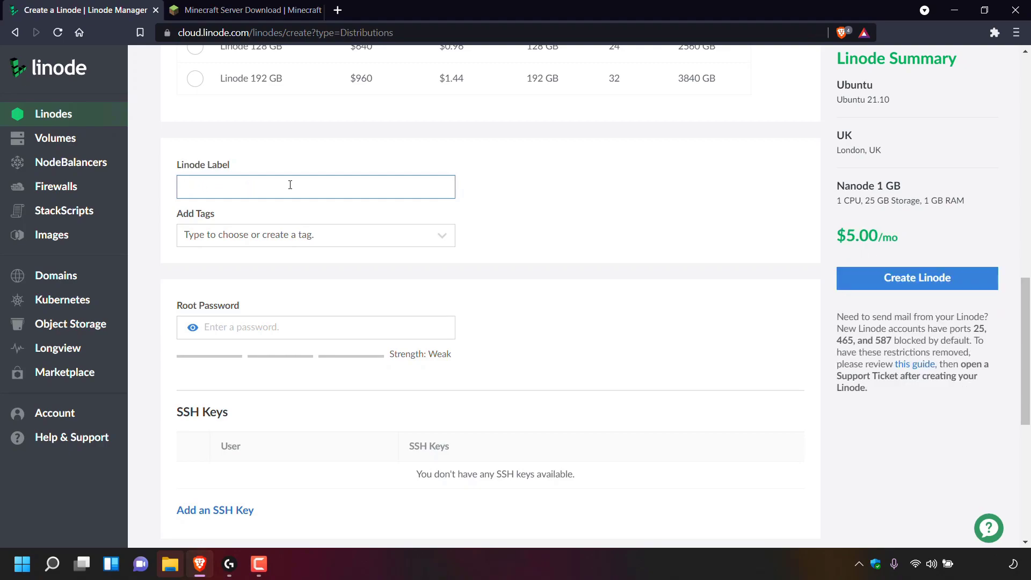
pyautogui.write('mc')
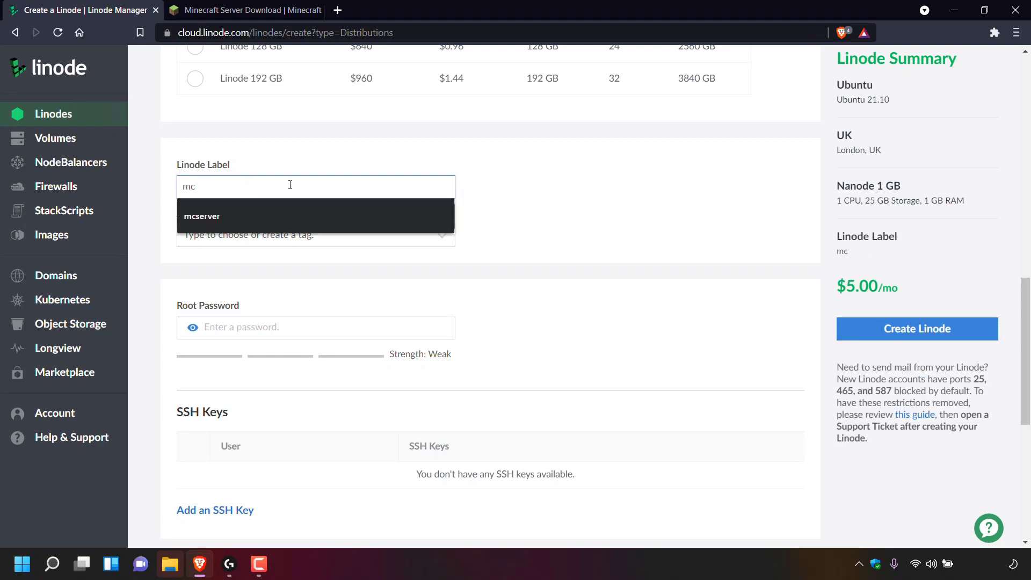
pyautogui.write('server')
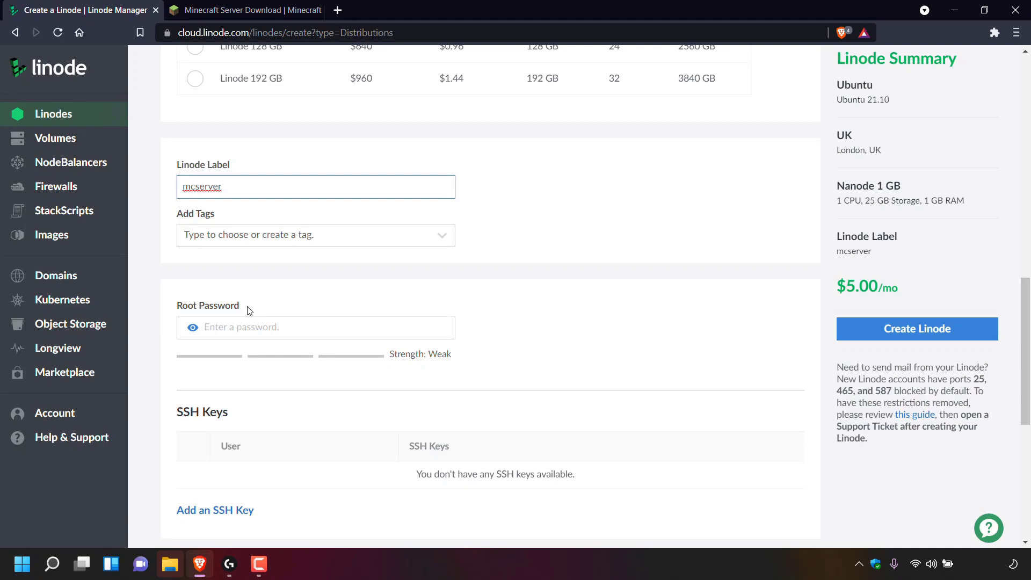
pyautogui.click(269, 326)
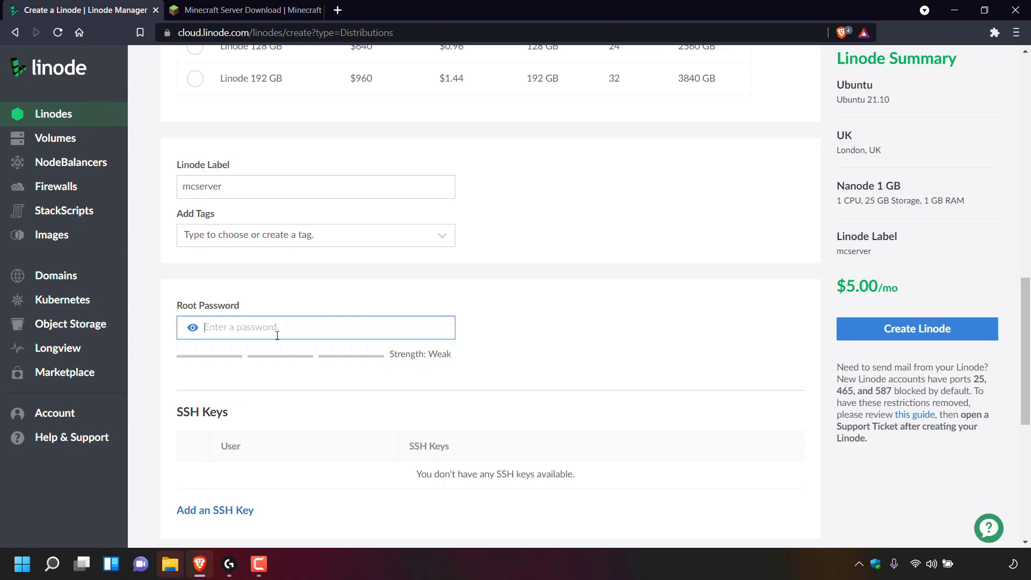
# Step: Enter a Good-strength root password and scroll to the bottom of the page
pyautogui.write('************')
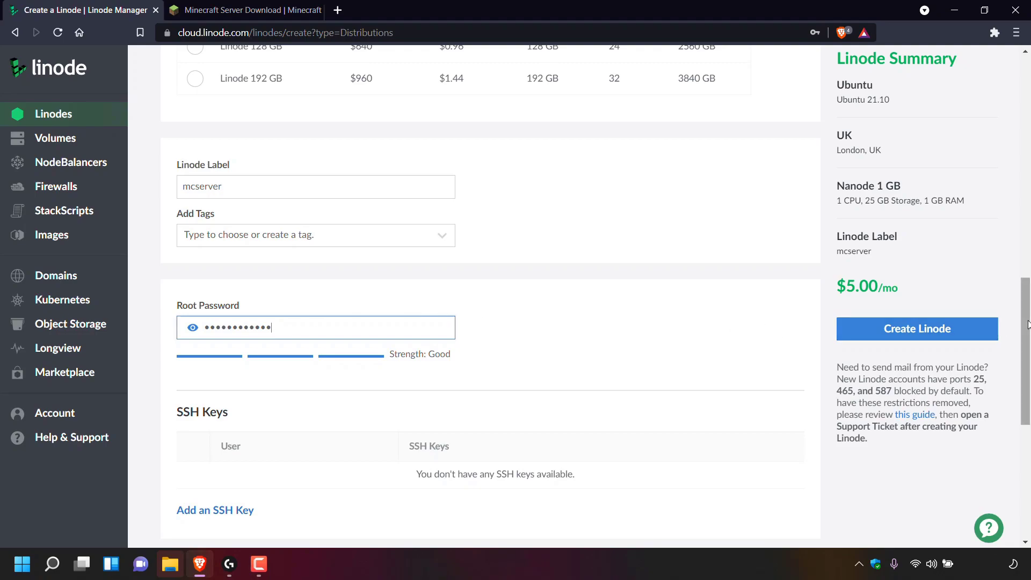
pyautogui.scroll(-5, 733, 315)
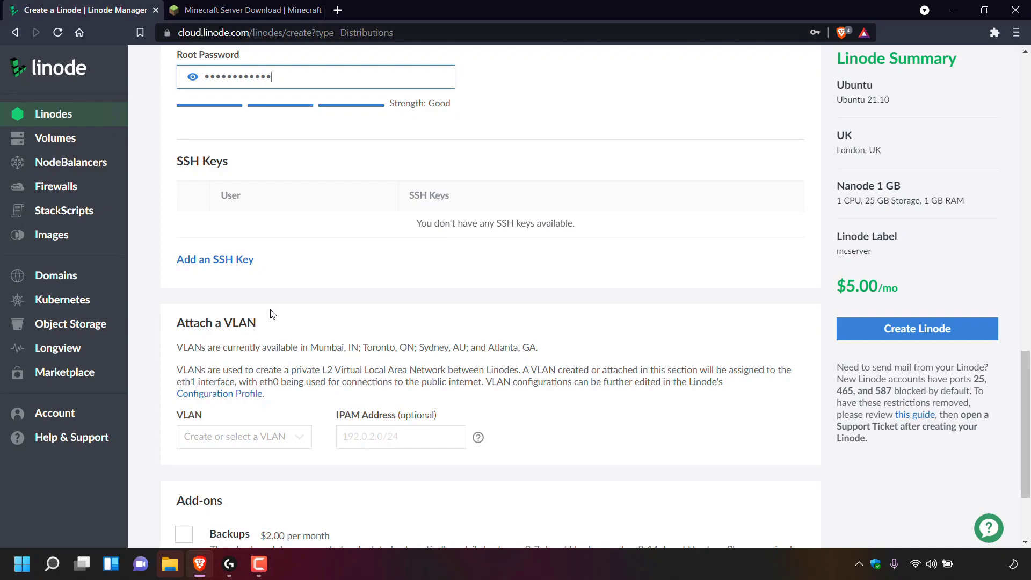
pyautogui.scroll(-3, 273, 315)
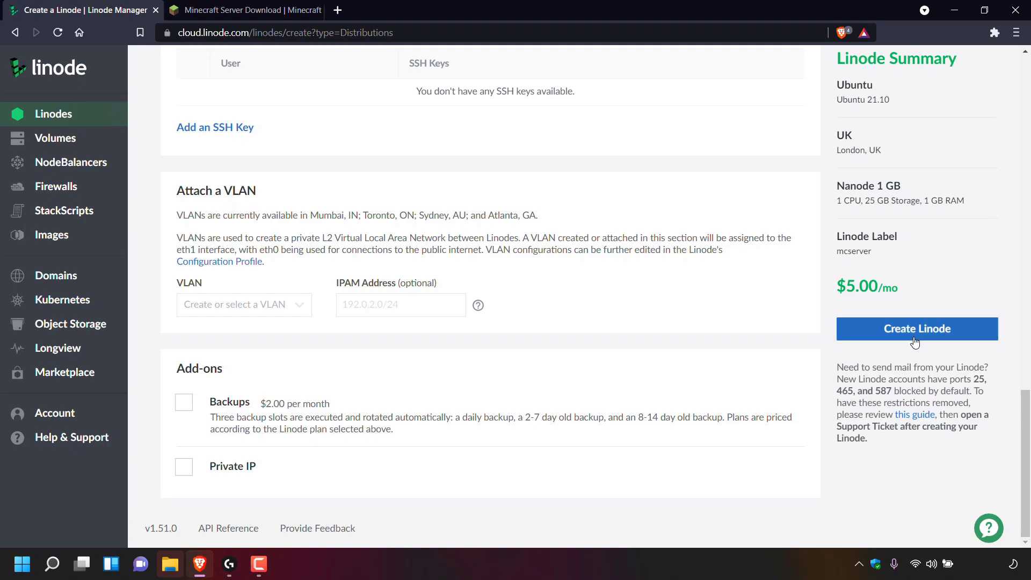
# Step: Create the mcserver Linode with Ubuntu 21.10, London, UK and Nanode 1 GB
pyautogui.click(965, 331)
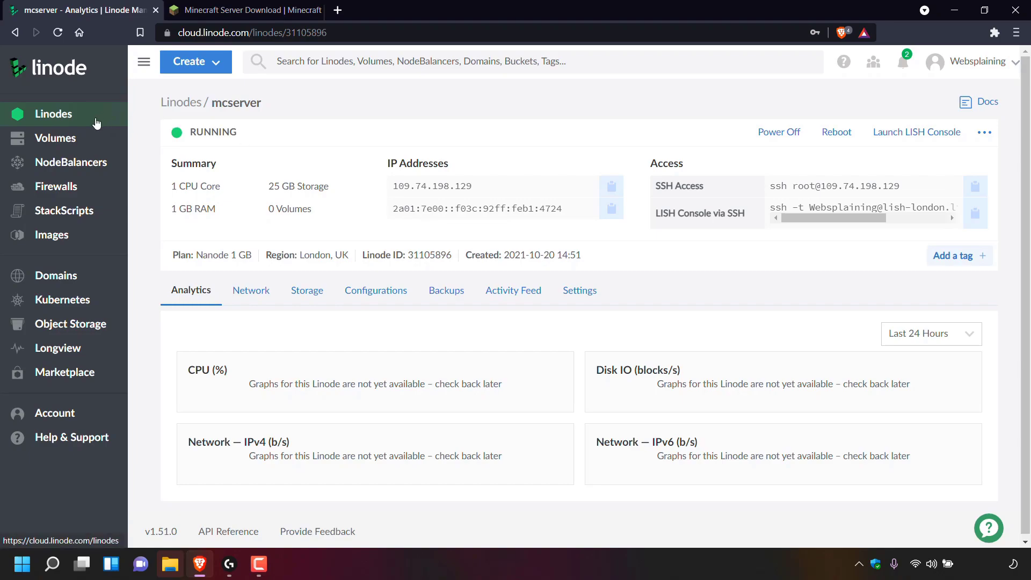
# Step: Copy mcserver's IP address 109.74.198.129 from the Linodes list
pyautogui.click(86, 124)
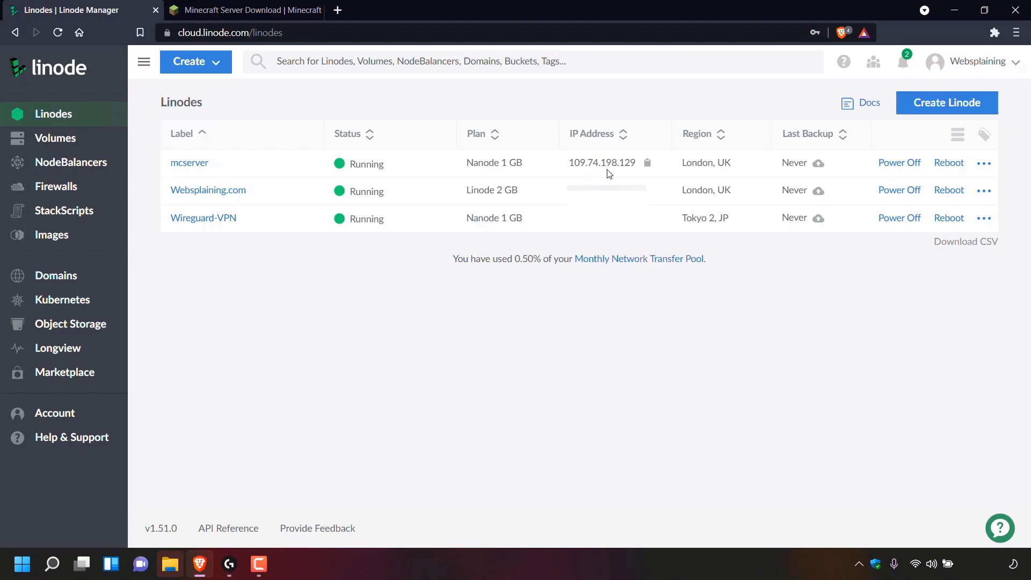
pyautogui.click(647, 164)
# Step: Minimize the browser and launch WinSCP, keeping SFTP as the new site's file protocol
pyautogui.click(954, 10)
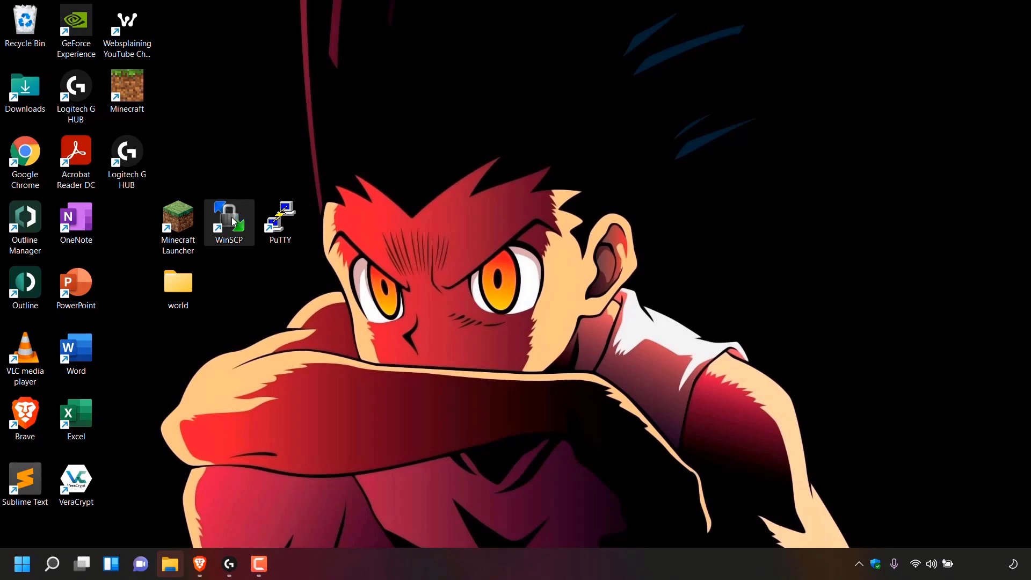
pyautogui.doubleClick(232, 219)
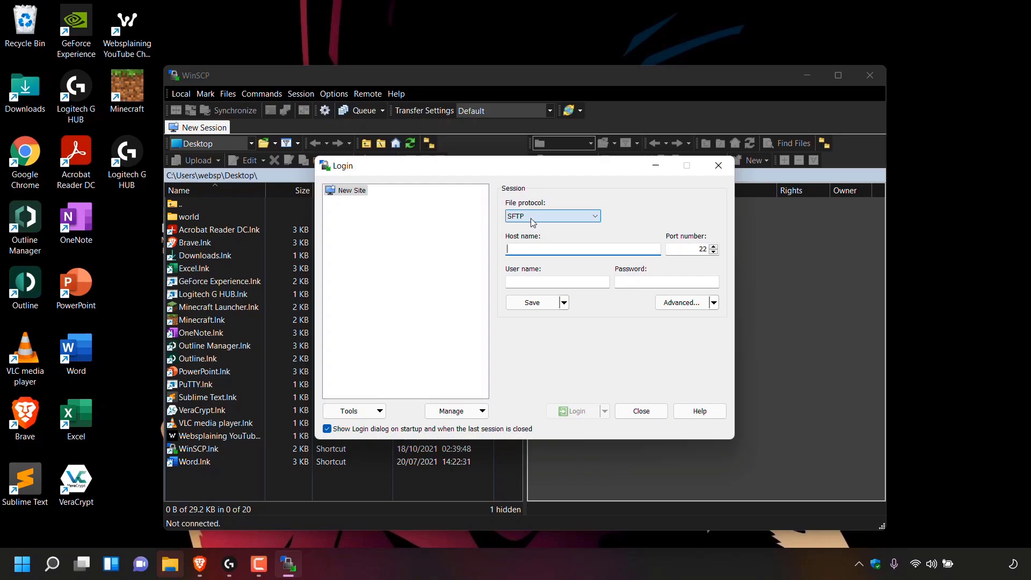
pyautogui.click(596, 219)
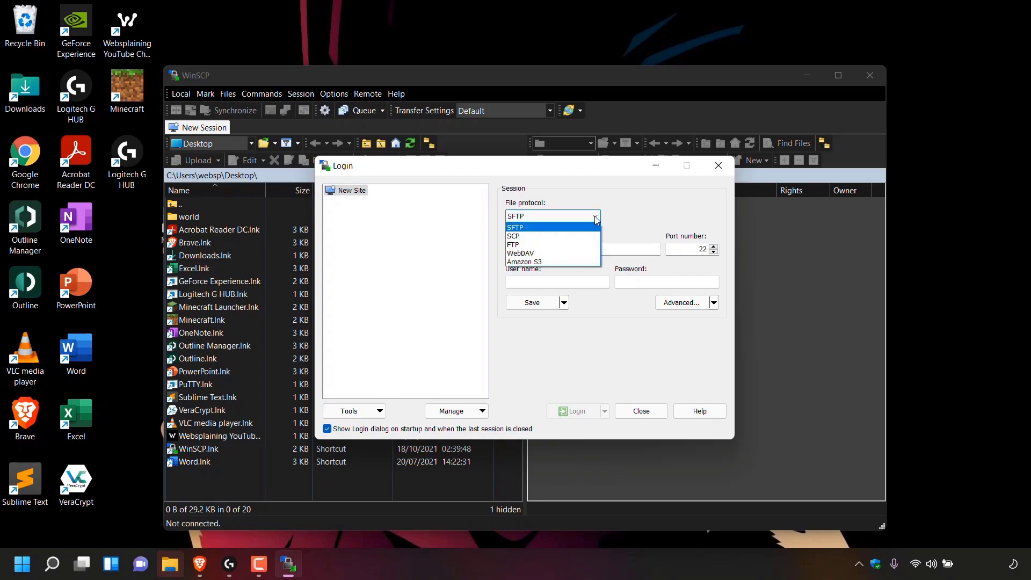
pyautogui.click(536, 228)
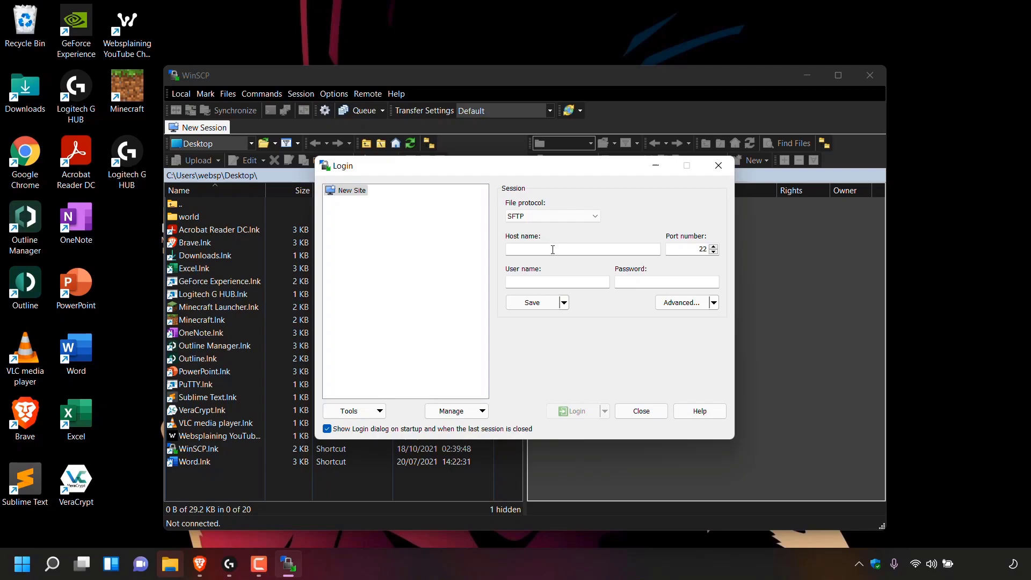
# Step: Log in over SFTP to host 109.74.198.129 as user root with the root password
pyautogui.click(552, 249)
pyautogui.rightClick(550, 250)
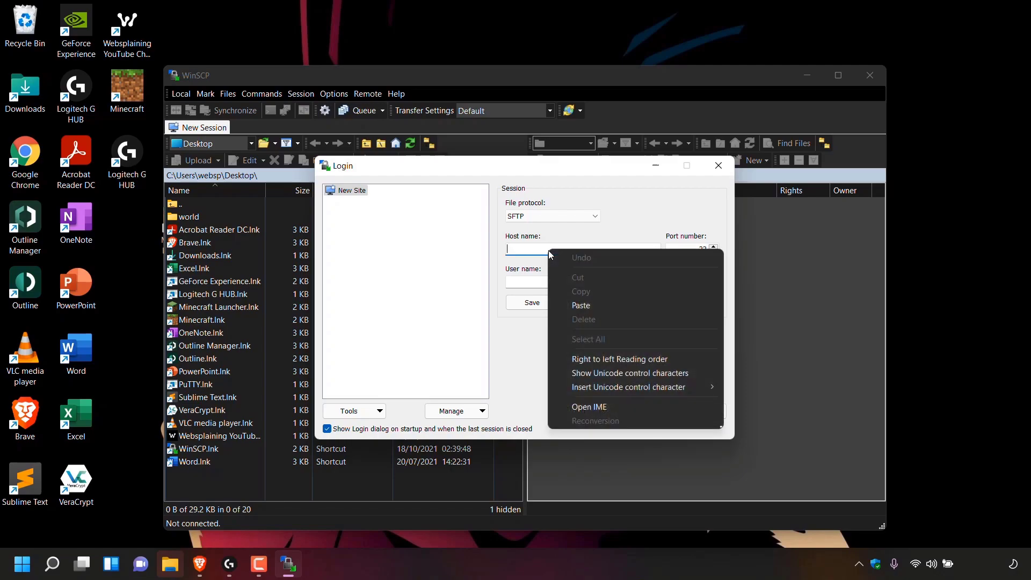
pyautogui.click(602, 304)
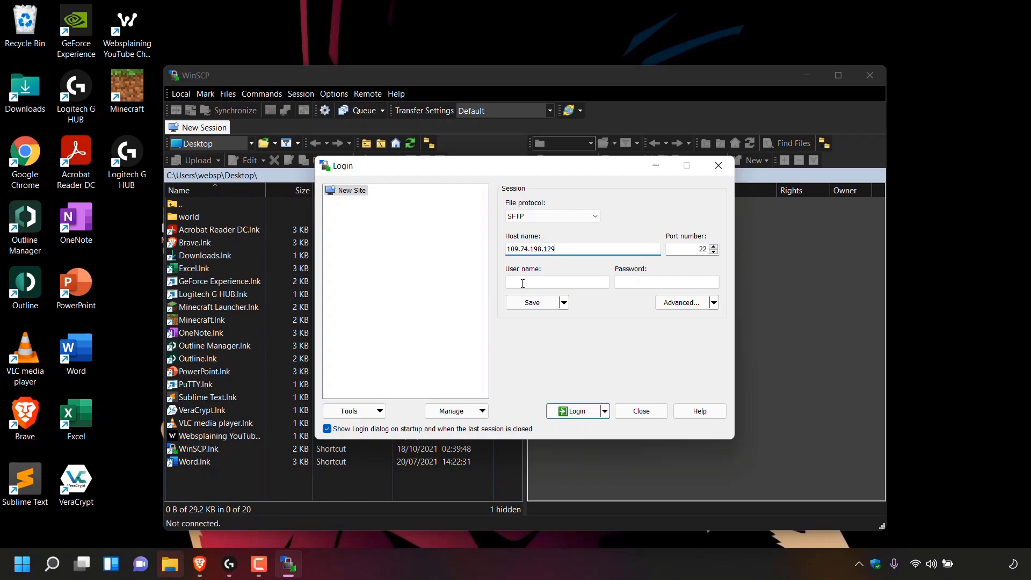
pyautogui.click(522, 283)
pyautogui.write('root')
pyautogui.click(661, 283)
pyautogui.write('••••••••••••')
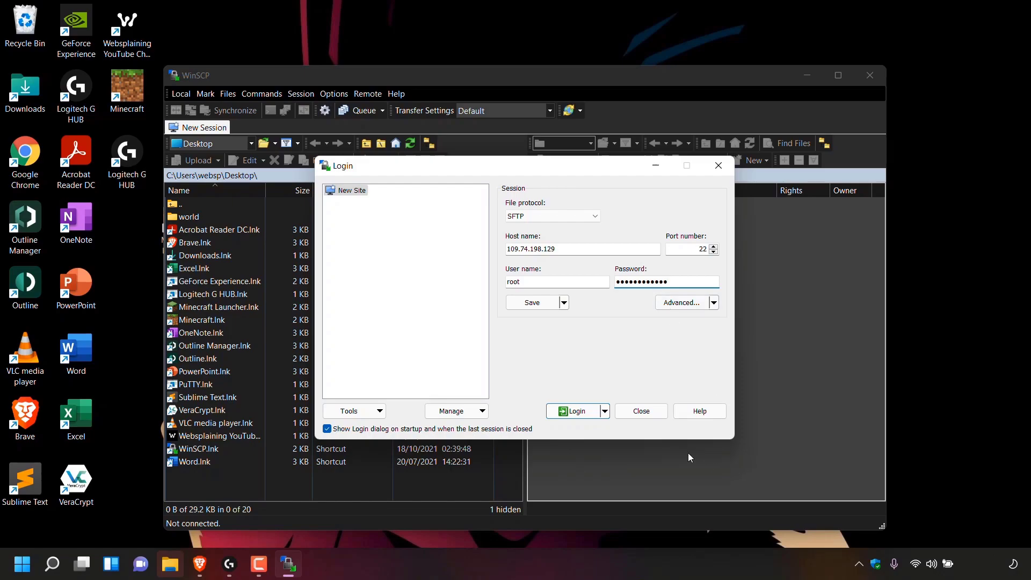
pyautogui.click(577, 411)
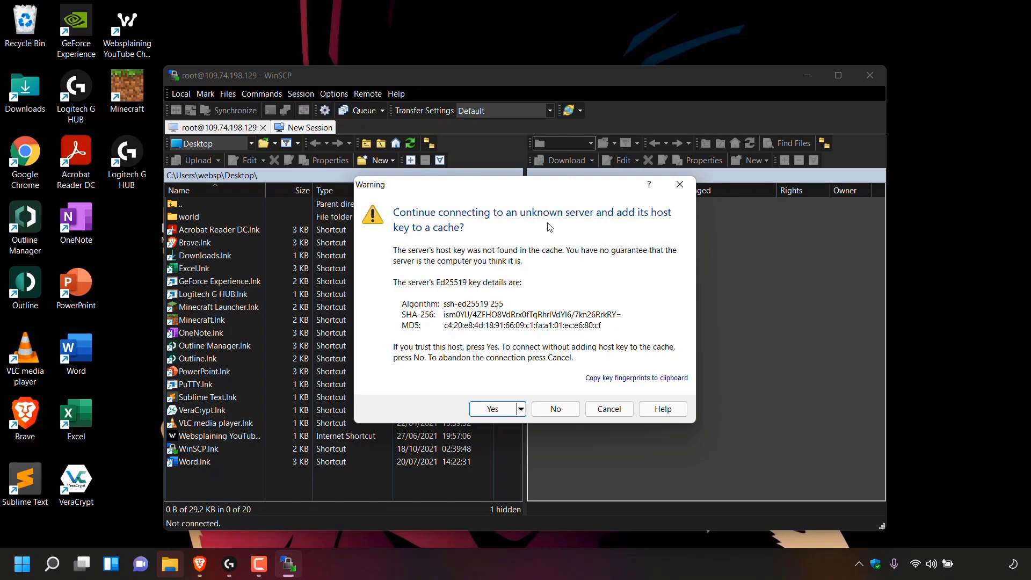
# Step: Accept and cache the server's Ed25519 host key to finish connecting
pyautogui.click(504, 411)
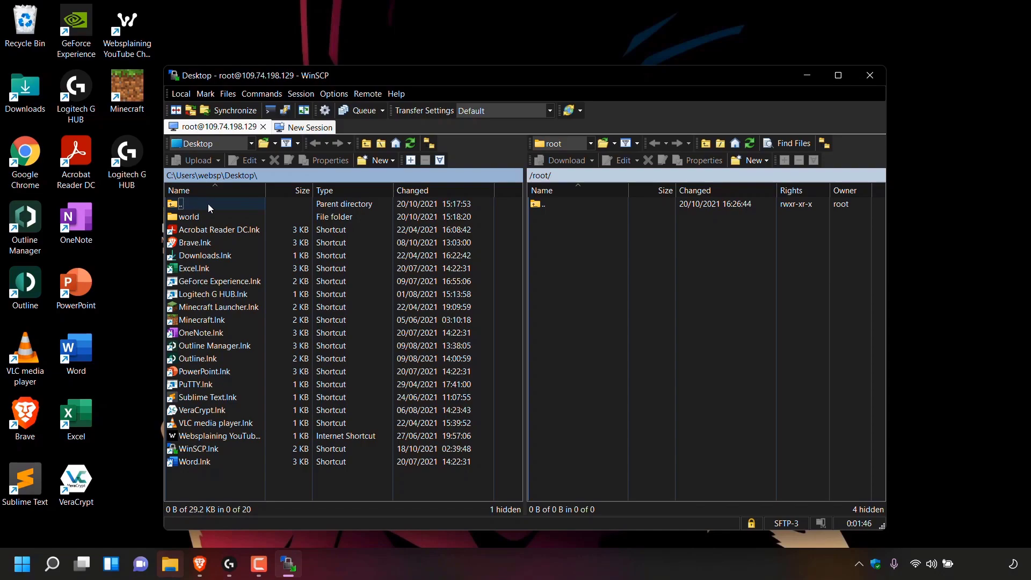
# Step: Browse the local panel to Desktop and select the world folder
pyautogui.doubleClick(207, 204)
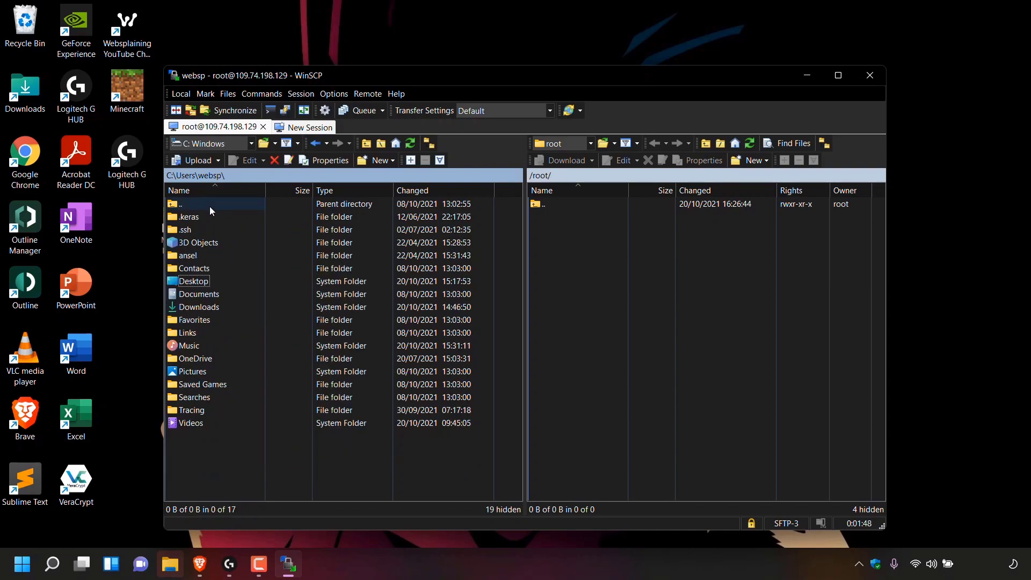
pyautogui.doubleClick(217, 282)
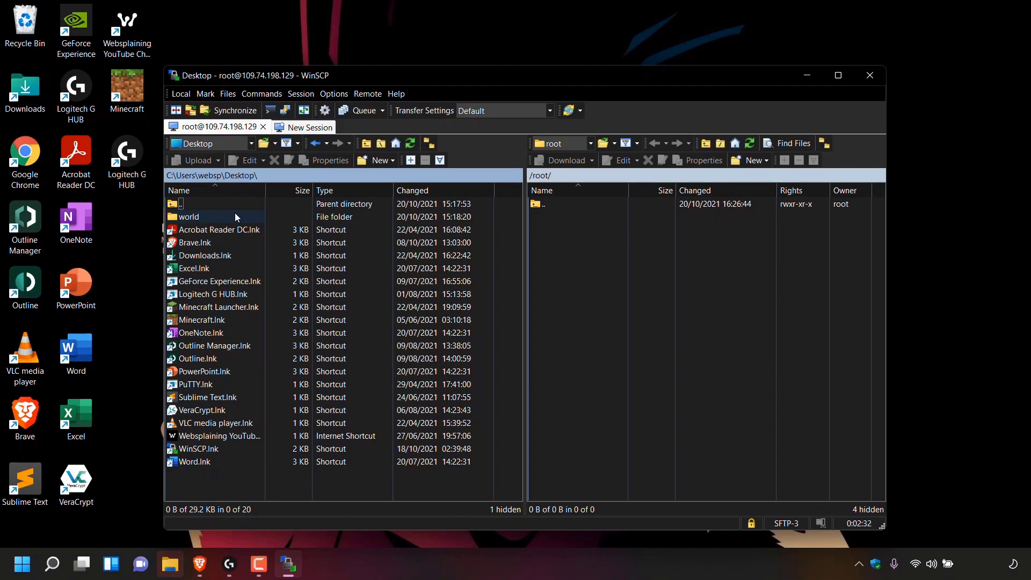
pyautogui.click(209, 221)
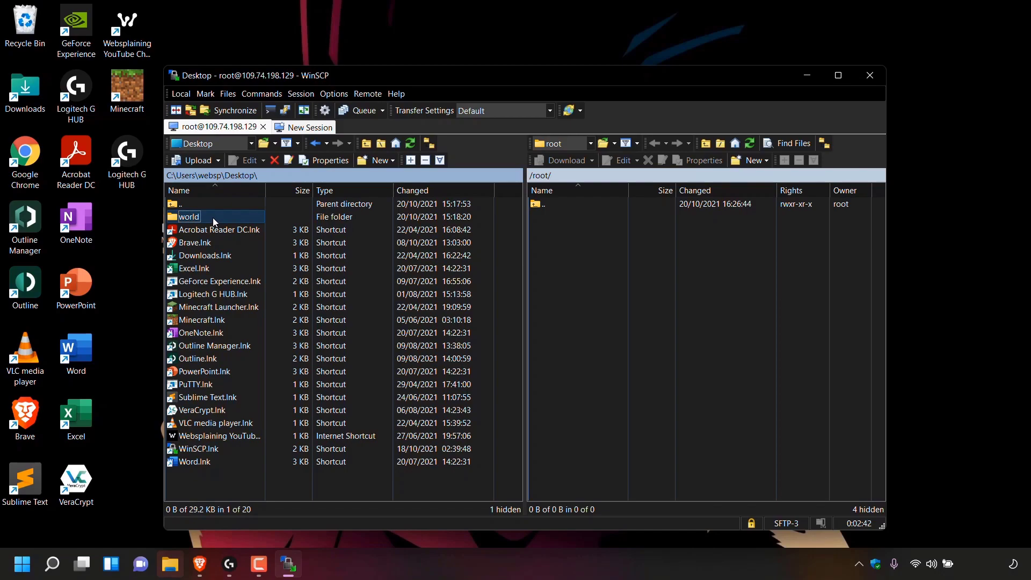
# Step: Upload the 34,692 KB world folder from the Desktop into the remote /root/ folder
pyautogui.moveTo(212, 218); pyautogui.dragTo(539, 257)
pyautogui.moveTo(581, 255); pyautogui.dragTo(581, 254)
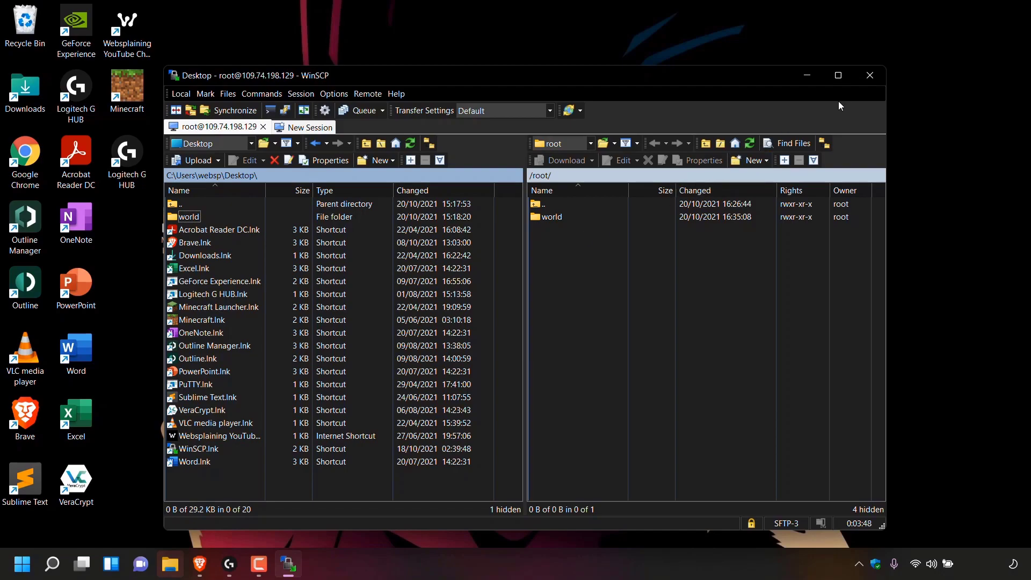
# Step: Close WinSCP and confirm terminating the server session
pyautogui.click(870, 75)
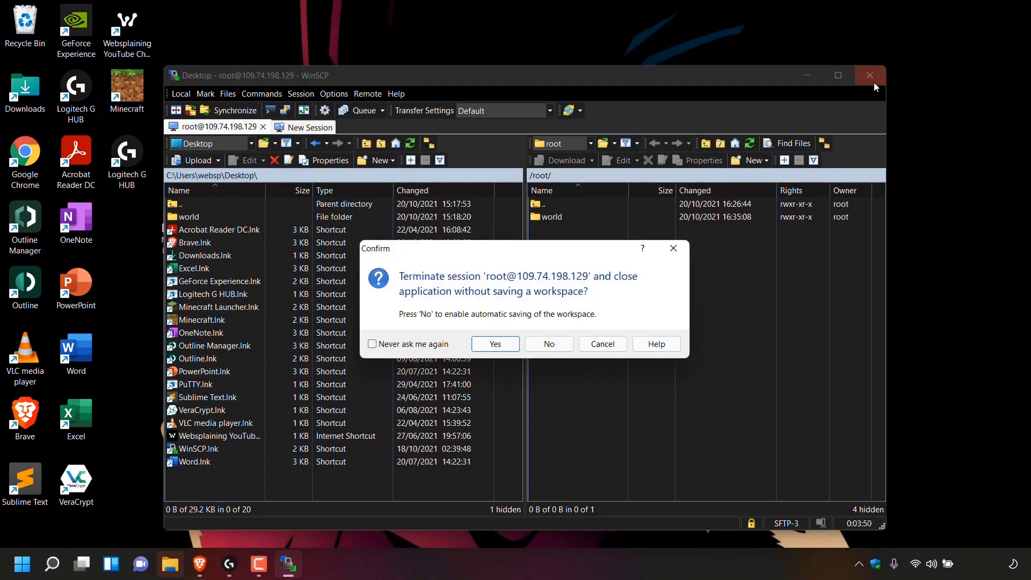
pyautogui.click(495, 344)
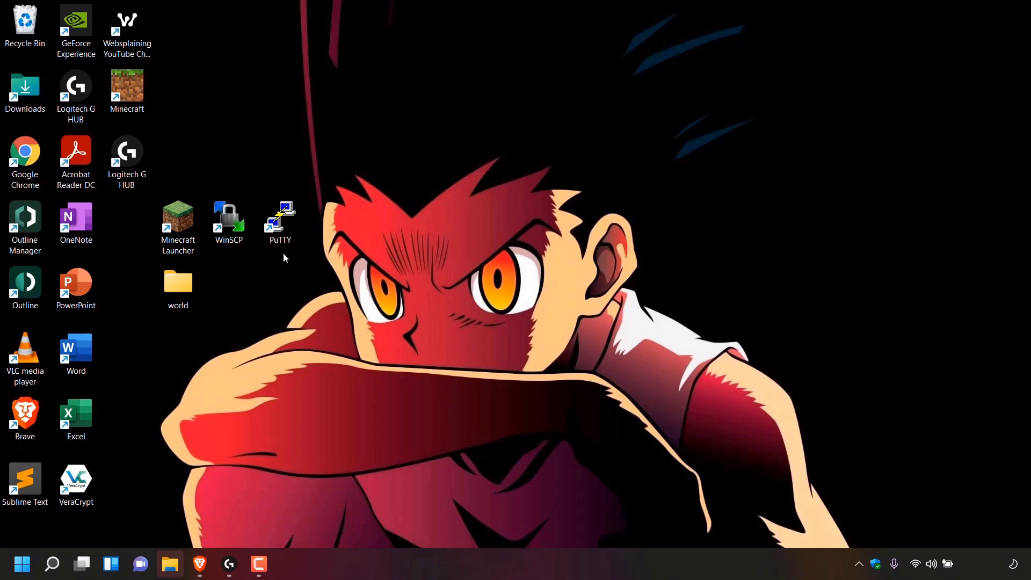
# Step: Launch PuTTY from its desktop shortcut to reach the Configuration dialog
pyautogui.doubleClick(282, 236)
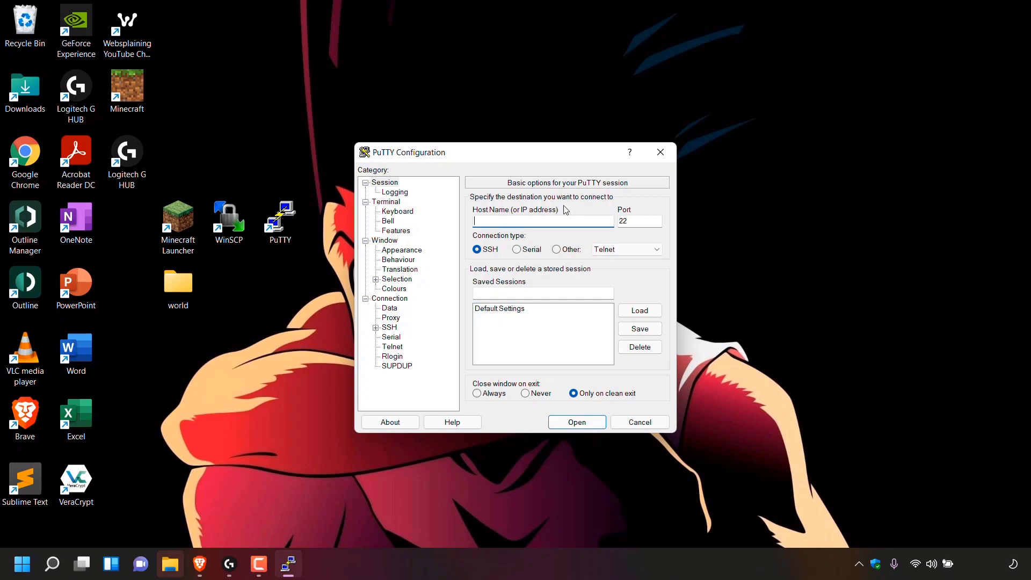
# Step: Copy mcserver's IP address 109.74.198.129 from the Linodes list, then minimize Brave
pyautogui.click(189, 555)
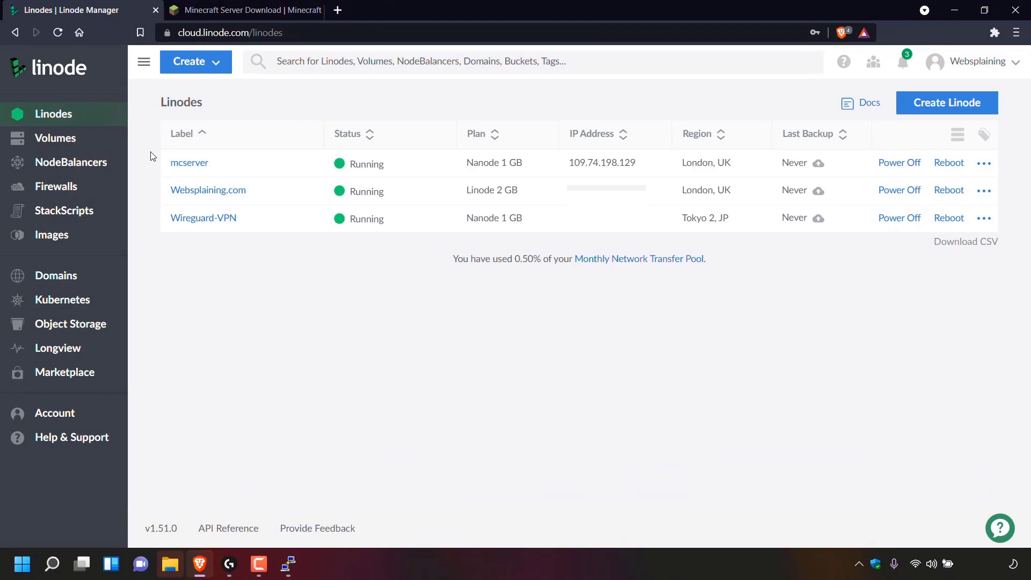
pyautogui.click(647, 163)
pyautogui.click(954, 12)
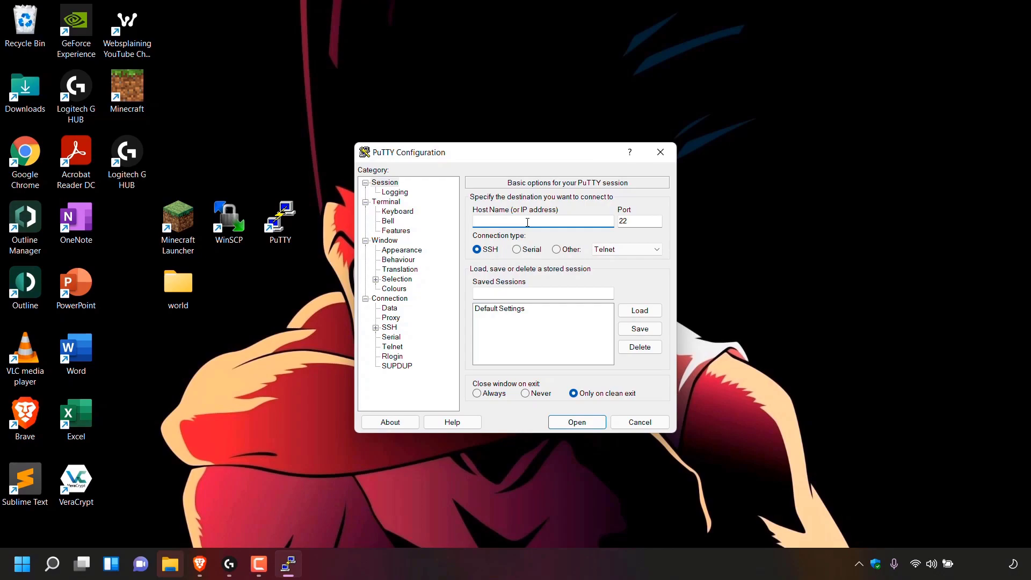
# Step: Paste 109.74.198.129 as PuTTY's host name and open an SSH connection on port 22
pyautogui.rightClick(527, 222)
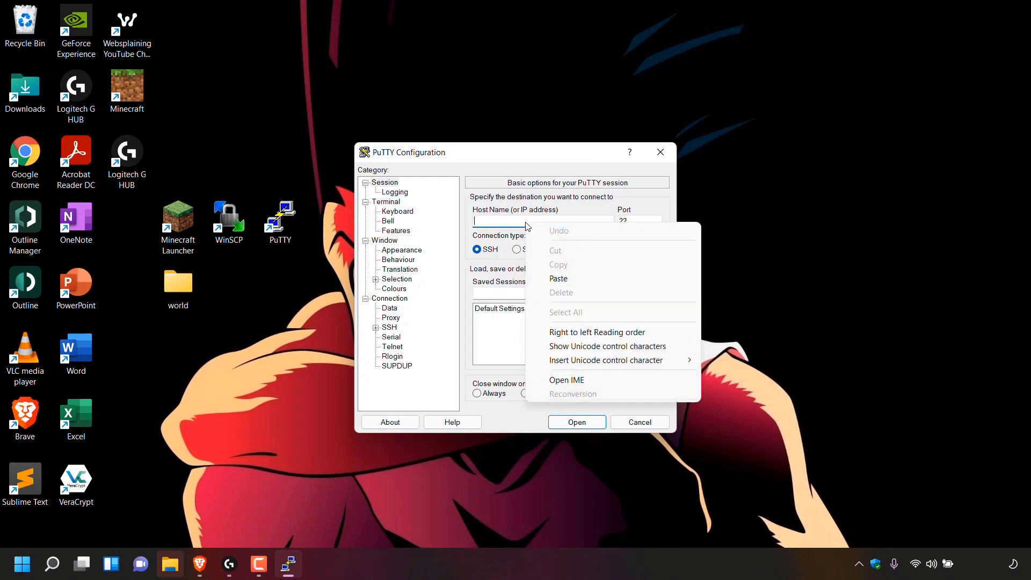
pyautogui.click(567, 278)
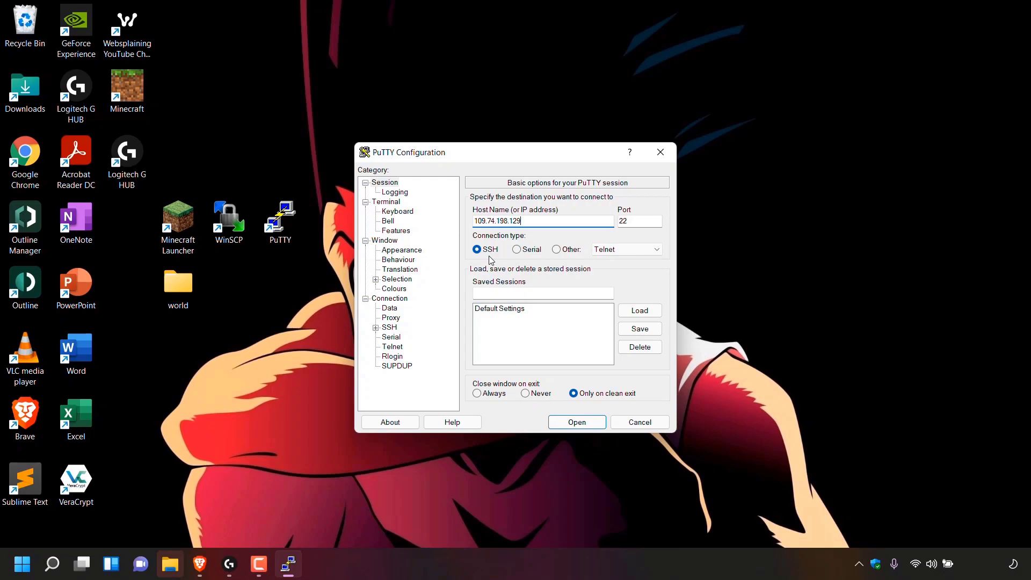
pyautogui.click(577, 422)
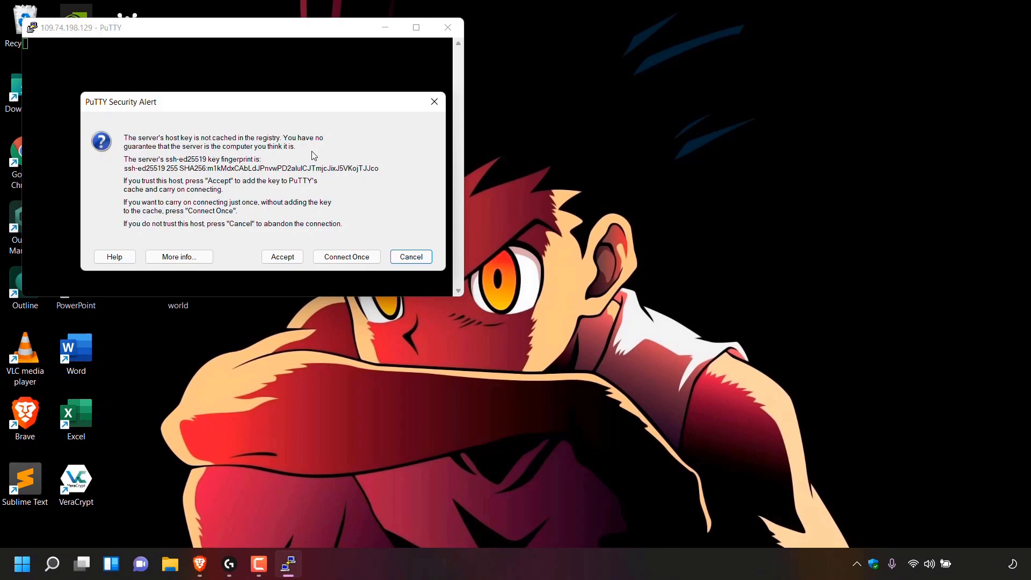
# Step: Accept the ssh-ed25519 host key, maximize the terminal, and log in as root with the account password
pyautogui.click(293, 258)
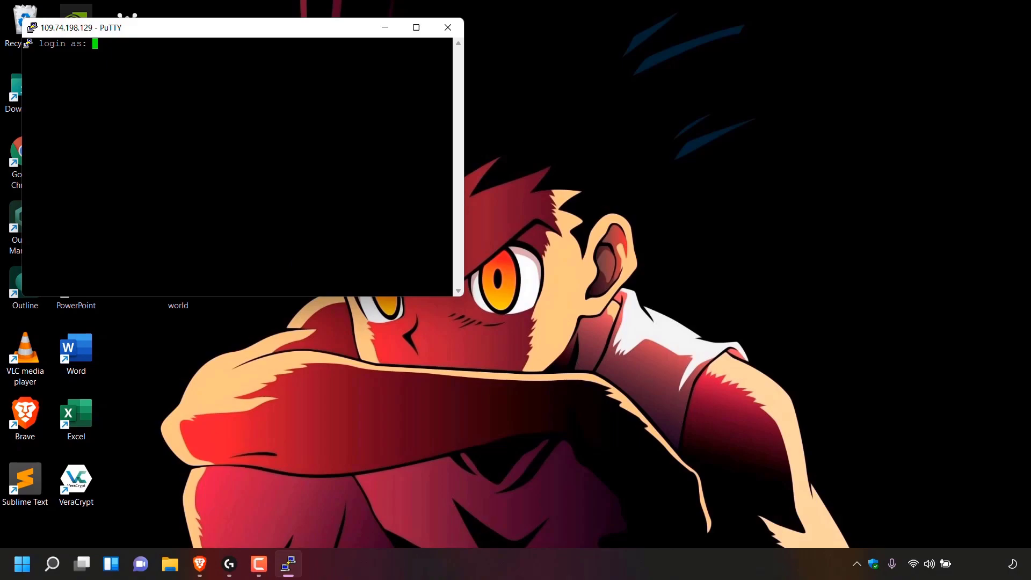
pyautogui.click(416, 27)
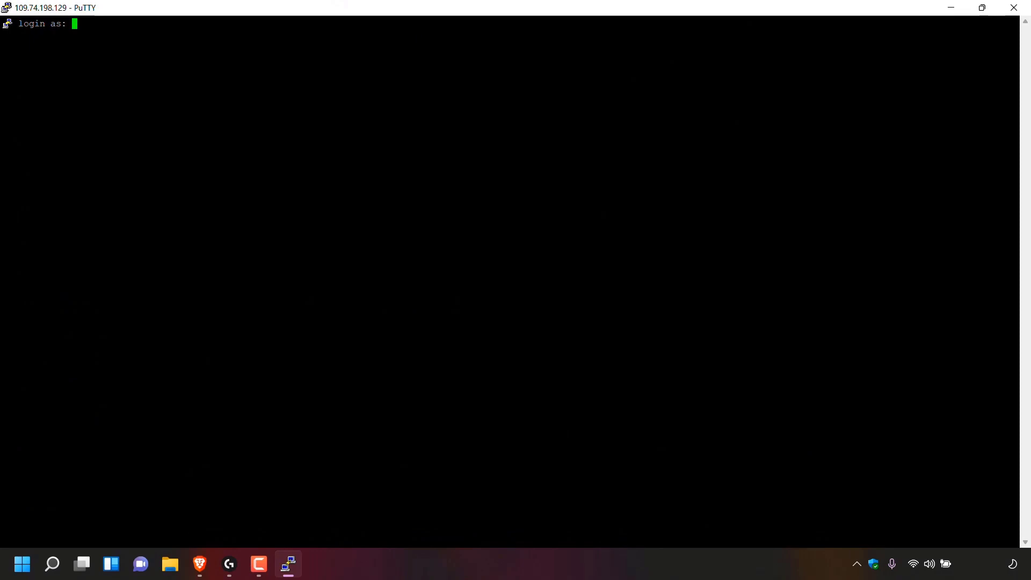
pyautogui.write('root')
pyautogui.press('Return')
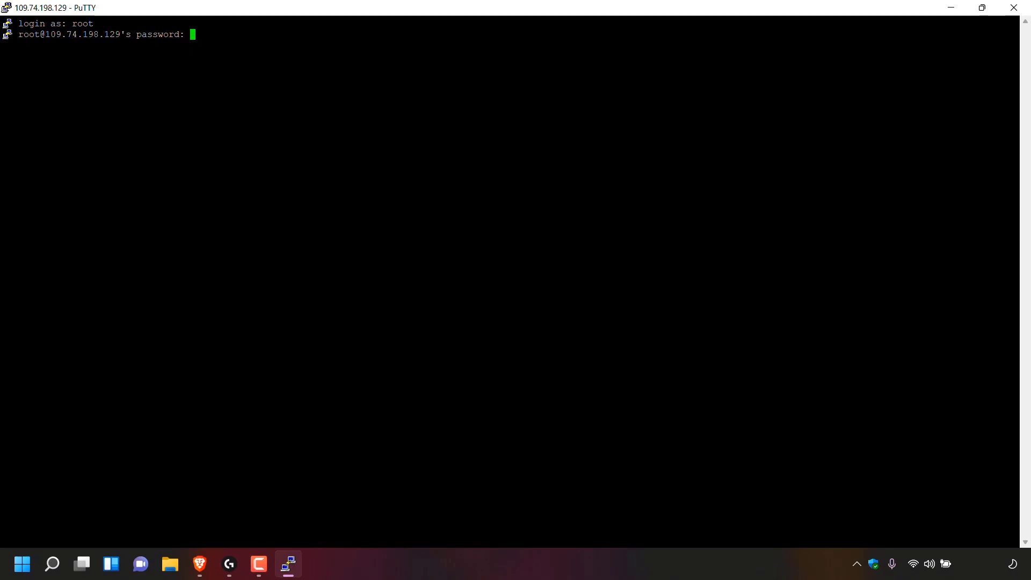
pyautogui.press('Return')
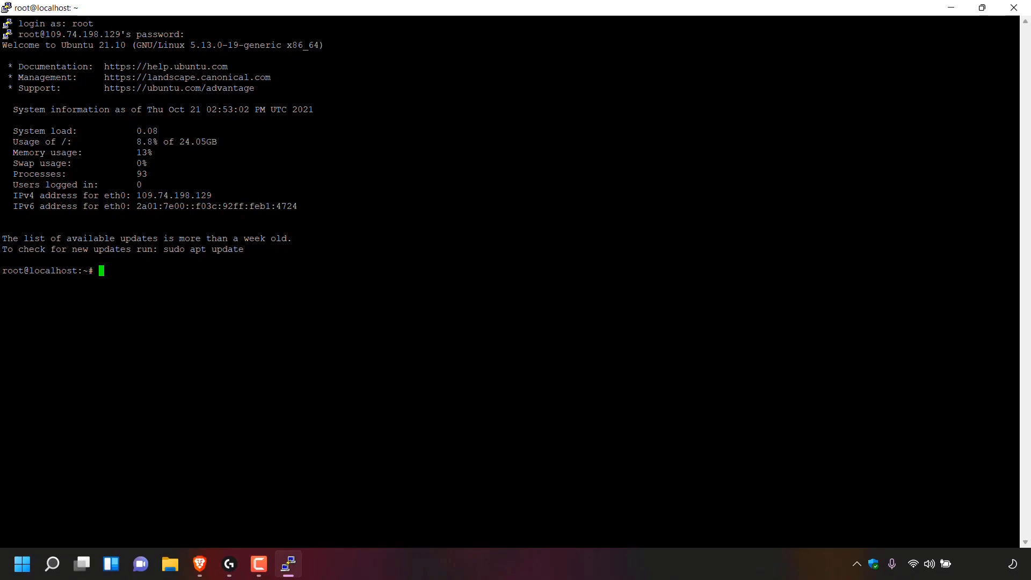
# Step: Run apt update, fetching 21.8 MB and reporting 4 upgradable packages
pyautogui.write('apt update')
pyautogui.press('Return')
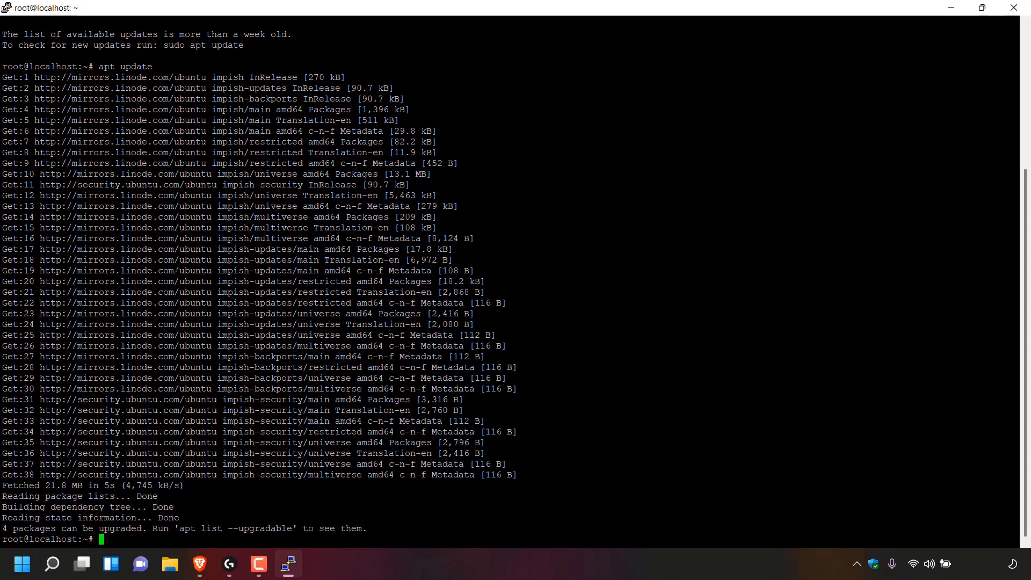
# Step: Copy the minecraft_server.1.17.1.jar link address from the Minecraft Server Download tab
pyautogui.click(200, 563)
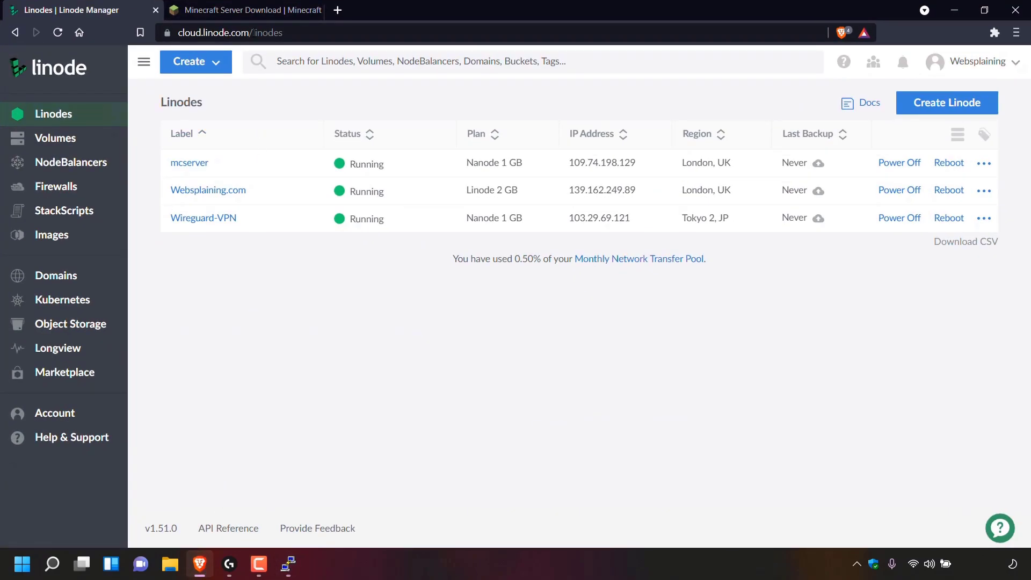
pyautogui.click(256, 12)
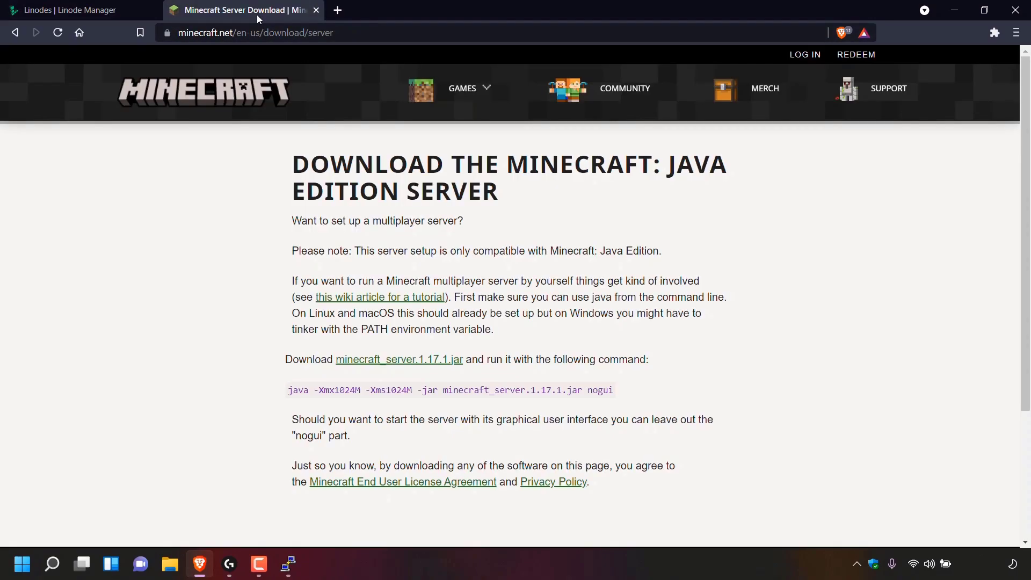
pyautogui.doubleClick(360, 32)
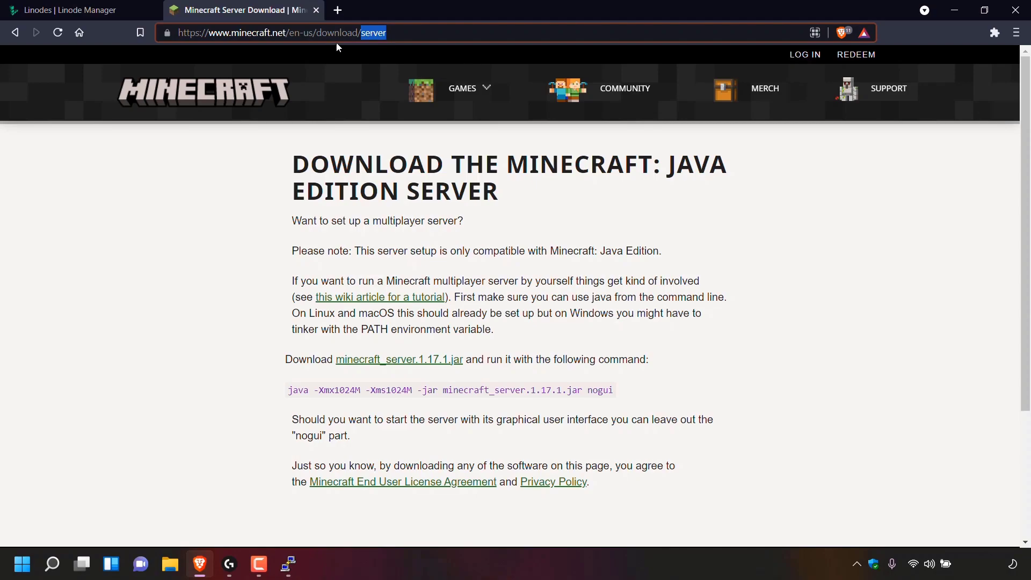
pyautogui.click(345, 79)
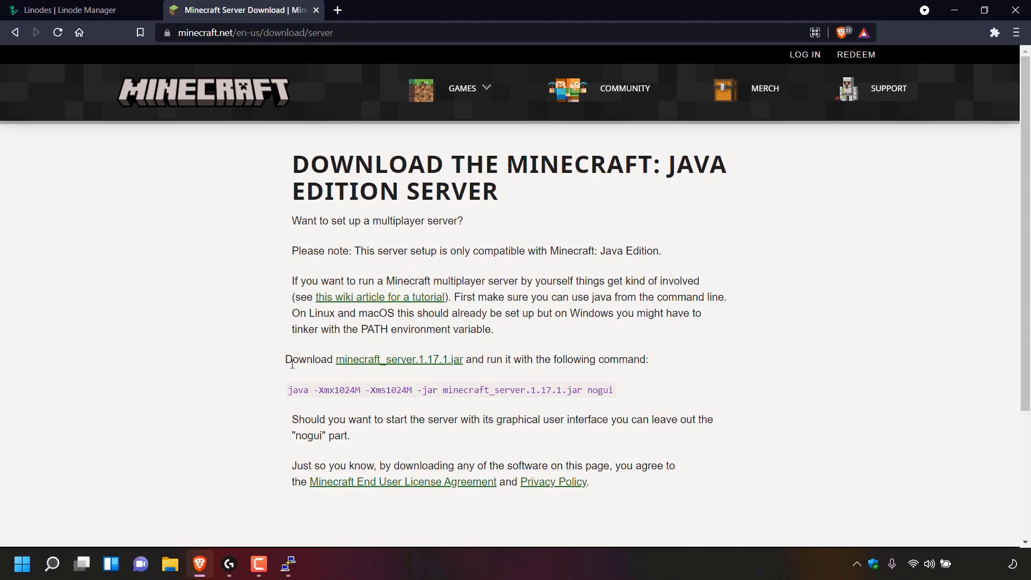
pyautogui.doubleClick(392, 368)
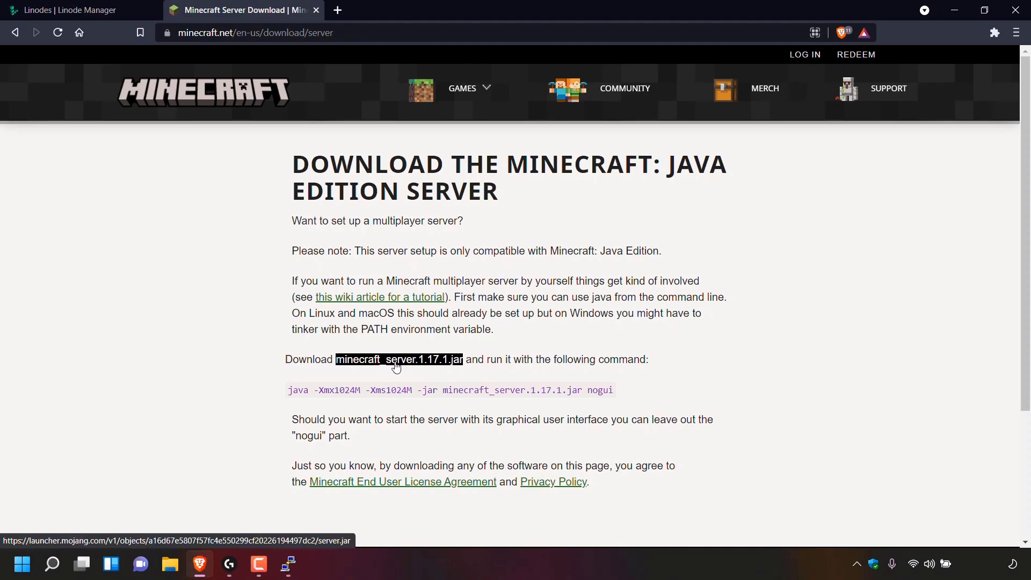
pyautogui.rightClick(396, 367)
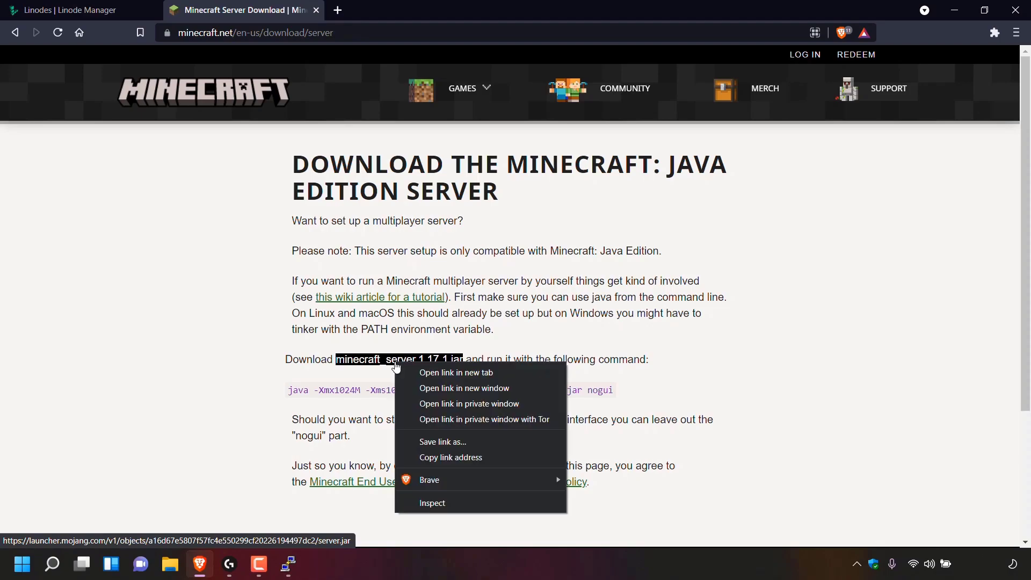
pyautogui.click(492, 457)
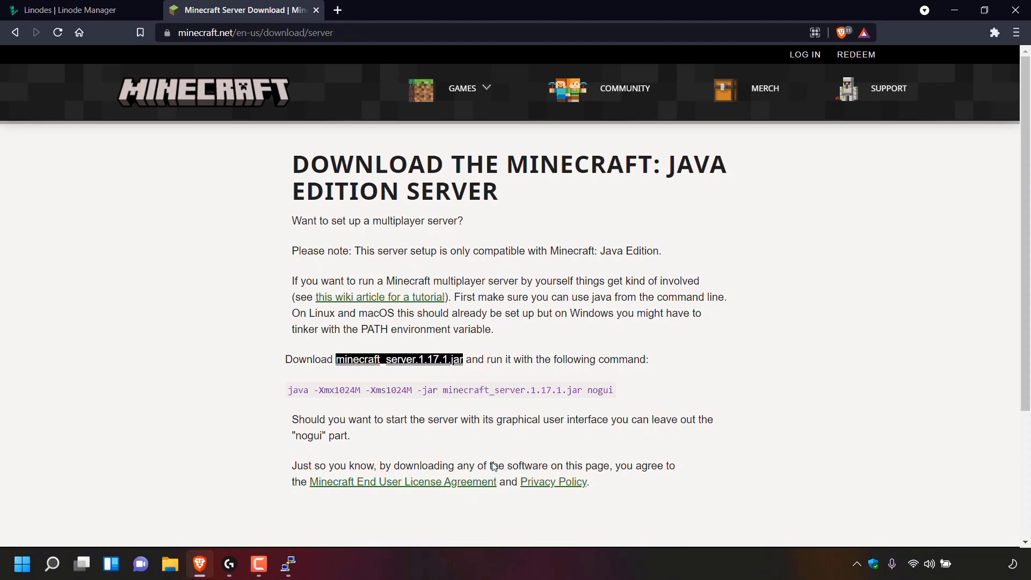
# Step: Run wget with the pasted launcher.mojang.com server.jar URL to download it
pyautogui.click(286, 569)
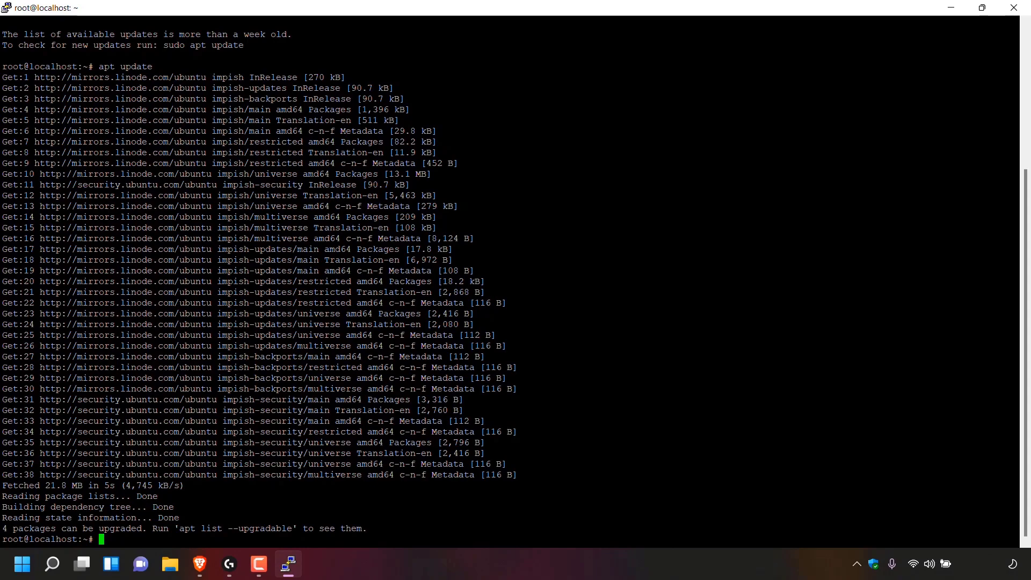
pyautogui.write('wget')
pyautogui.rightClick(429, 541)
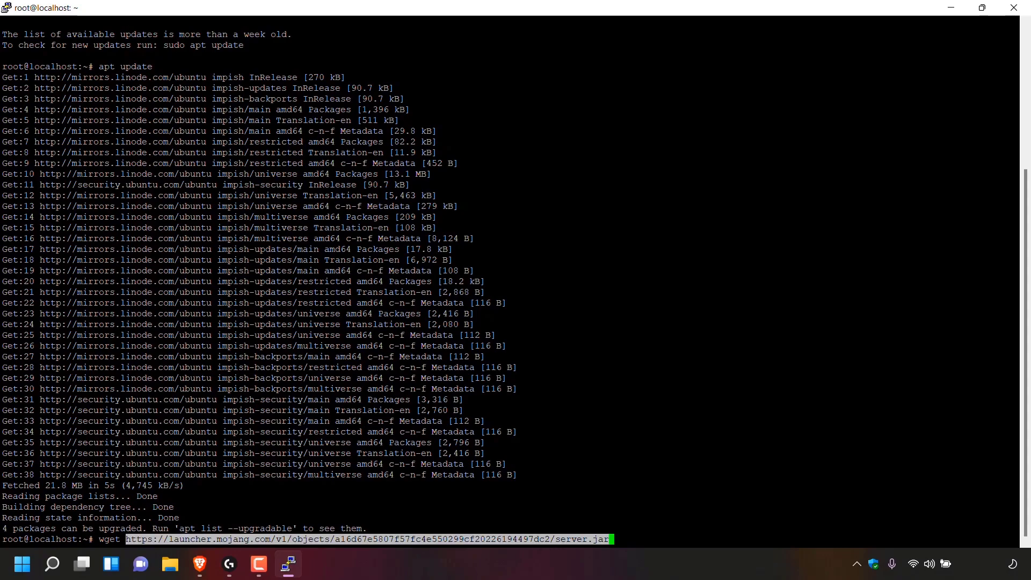
pyautogui.press('Return')
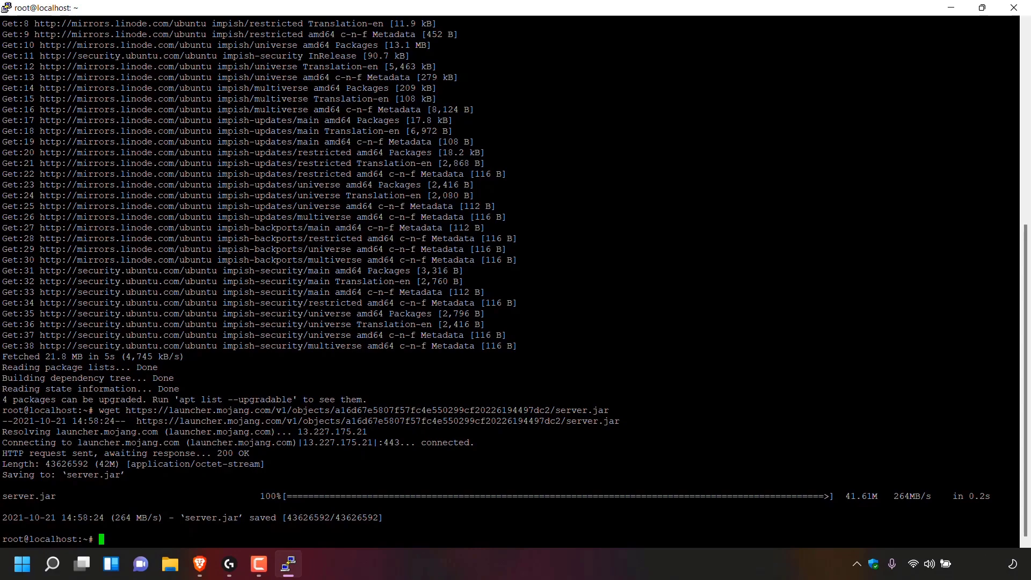
# Step: Install openjdk-16-jre-headless with apt install, answering y to confirm
pyautogui.write('apt install openjdk-1')
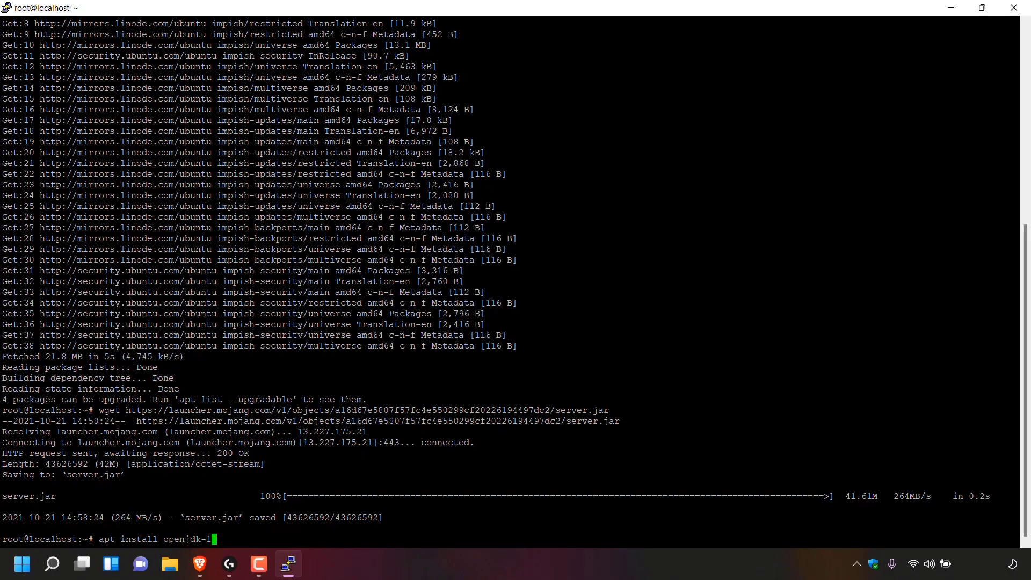
pyautogui.write('6-jre-headless')
pyautogui.press('Return')
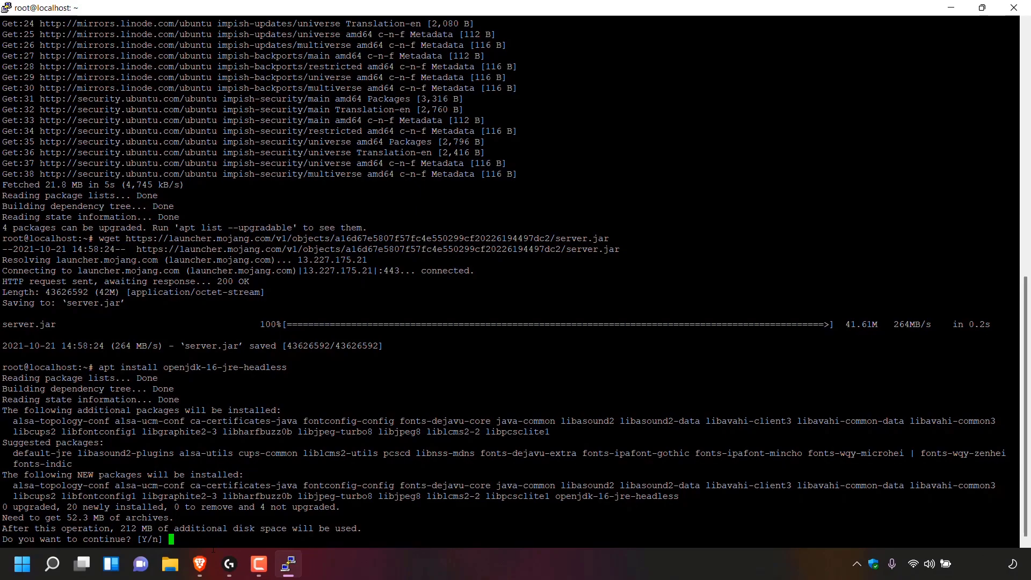
pyautogui.write('y')
pyautogui.press('Return')
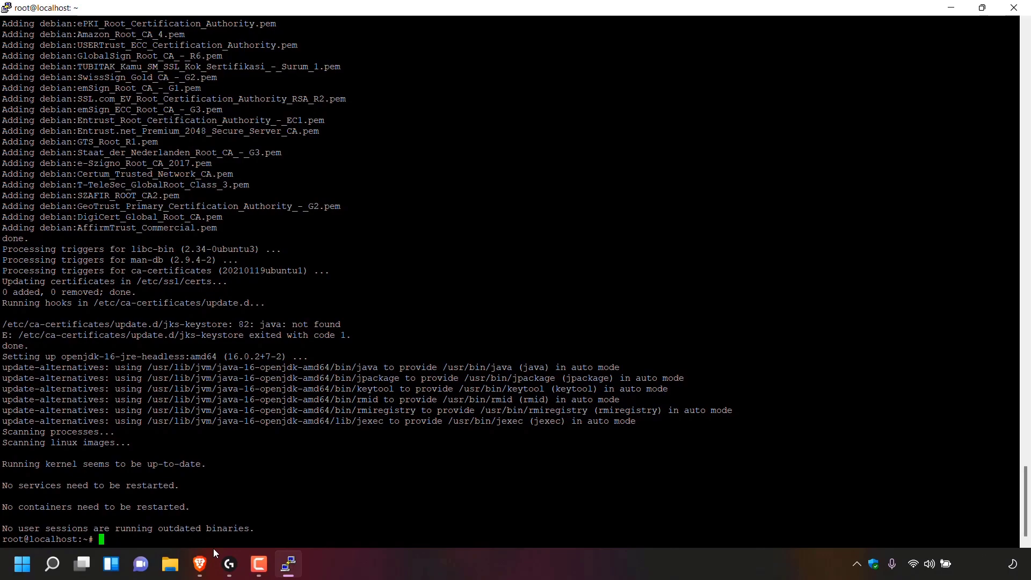
# Step: Copy the 'java -Xmx1024M -Xms1024M -jar minecraft_server.1.17.1.jar nogui' command from the download page
pyautogui.click(200, 564)
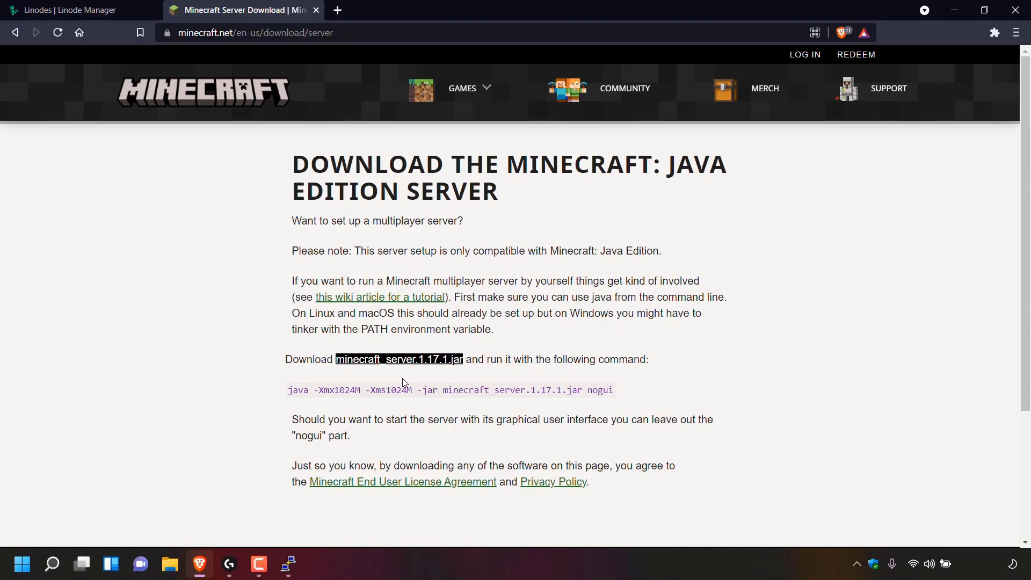
pyautogui.click(335, 404)
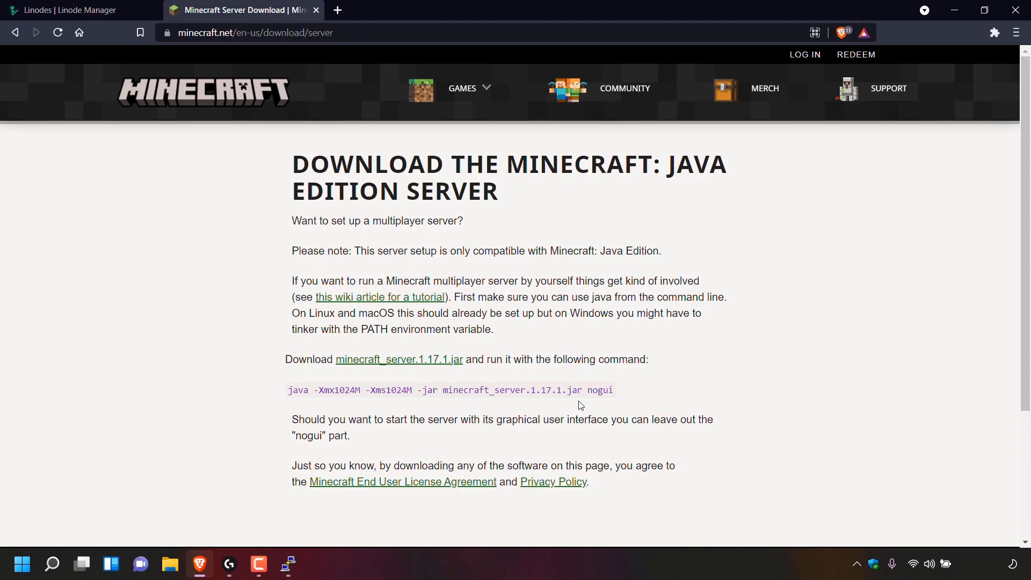
pyautogui.moveTo(613, 390); pyautogui.dragTo(289, 390)
pyautogui.rightClick(459, 387)
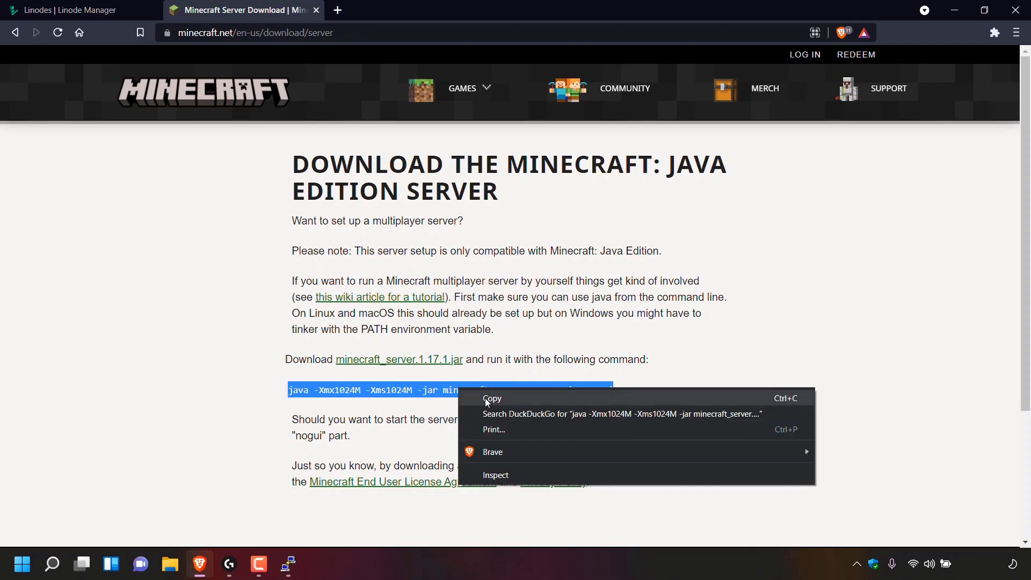
pyautogui.click(493, 399)
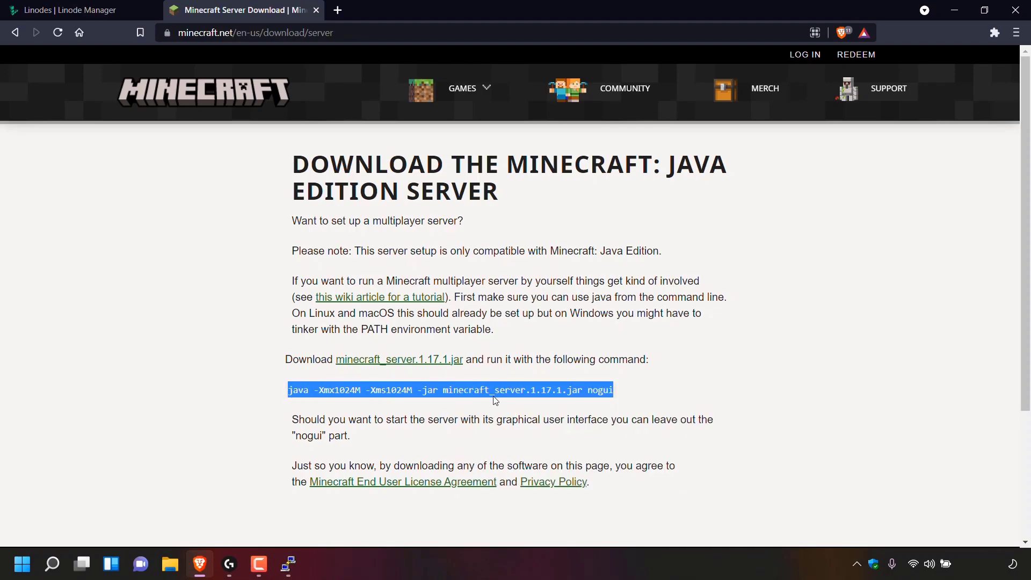
pyautogui.click(288, 564)
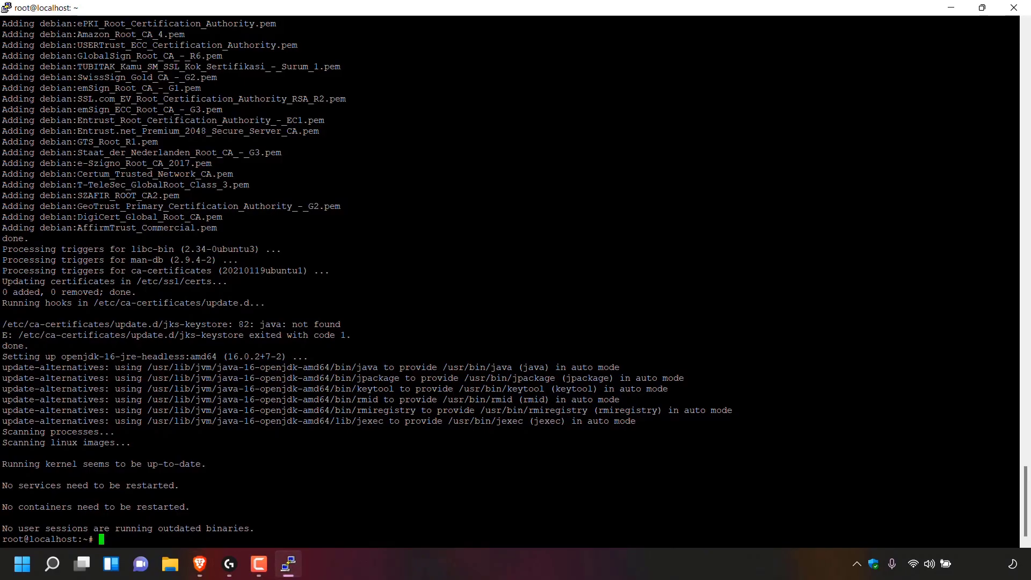
# Step: Run 'java -Xmx1024M -Xms1024M -jar server.jar nogui', then enter 'nano eula.txt' after the EULA error
pyautogui.press('shift+Insert')
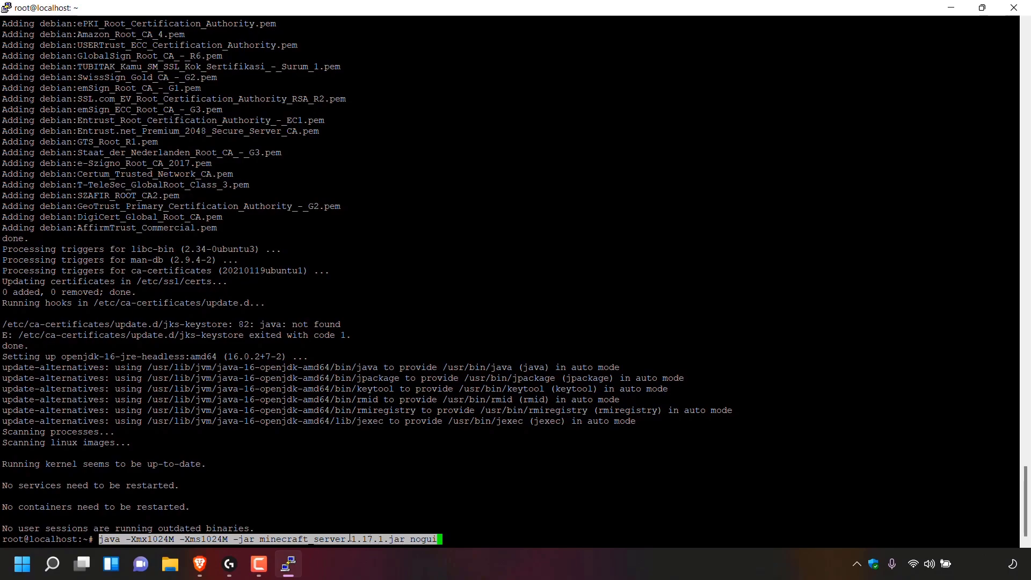
pyautogui.press('BackSpace')
pyautogui.press('BackSpace')
pyautogui.press('BackSpace')
pyautogui.press('BackSpace')
pyautogui.press('BackSpace')
pyautogui.press('BackSpace')
pyautogui.press('BackSpace')
pyautogui.press('BackSpace')
pyautogui.press('BackSpace')
pyautogui.press('BackSpace')
pyautogui.press('BackSpace')
pyautogui.press('BackSpace')
pyautogui.press('BackSpace')
pyautogui.press('BackSpace')
pyautogui.press('BackSpace')
pyautogui.press('BackSpace')
pyautogui.press('BackSpace')
pyautogui.press('BackSpace')
pyautogui.press('BackSpace')
pyautogui.press('BackSpace')
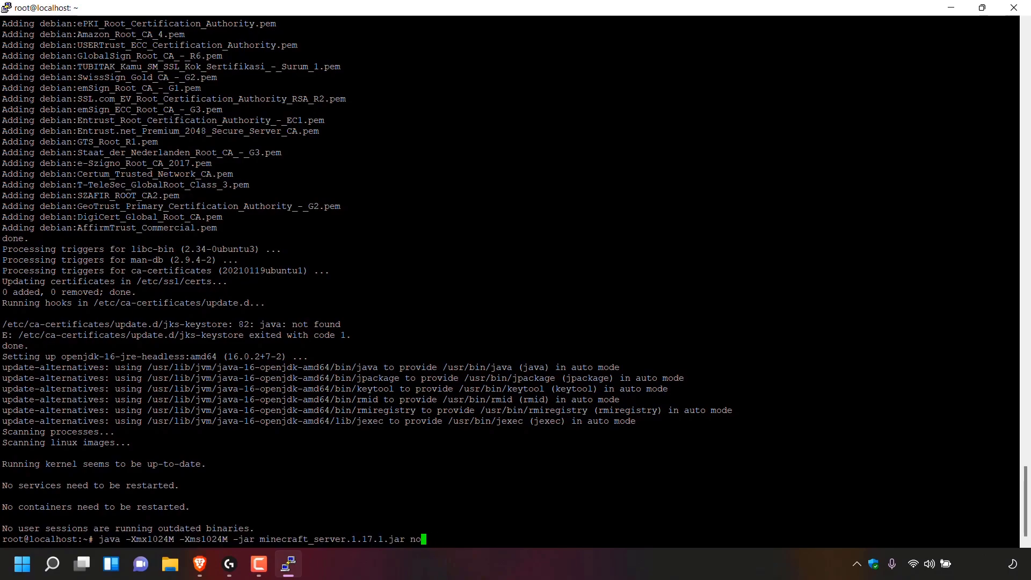
pyautogui.press('BackSpace')
pyautogui.press('BackSpace')
pyautogui.press('BackSpace')
pyautogui.press('BackSpace')
pyautogui.press('BackSpace')
pyautogui.press('BackSpace')
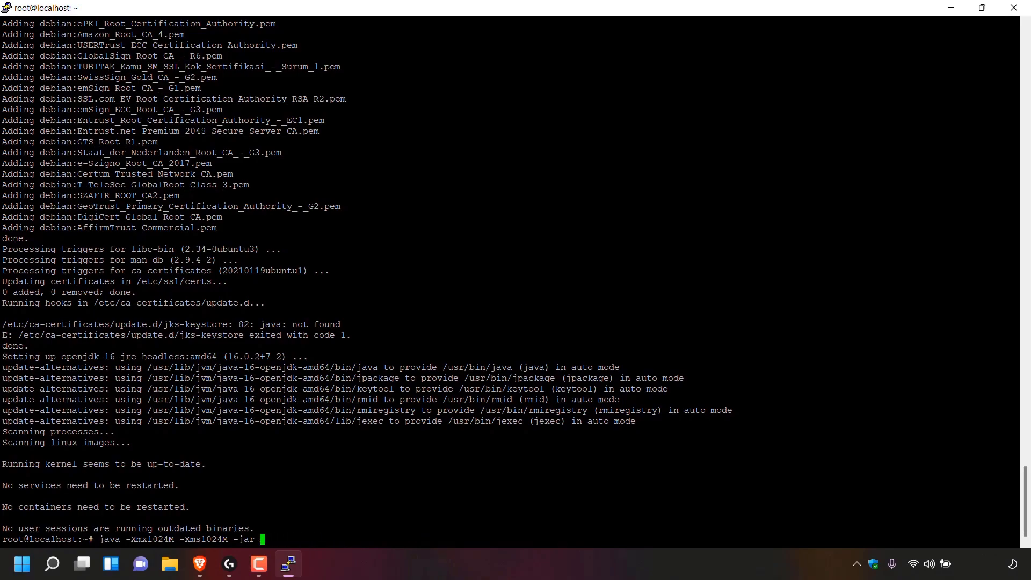
pyautogui.write('server.jar nogui')
pyautogui.press('Return')
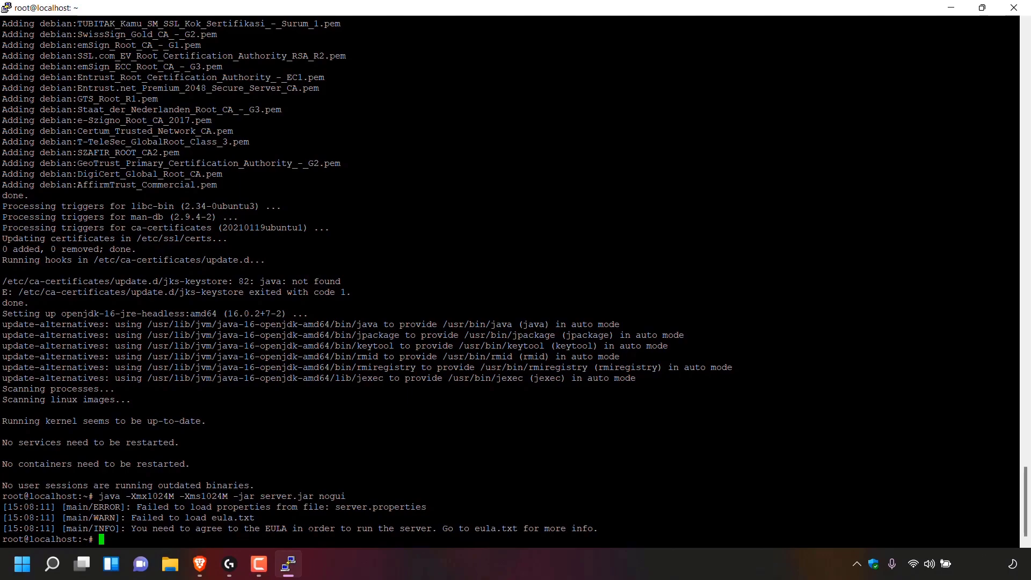
pyautogui.write('nano')
pyautogui.write('eula.txt')
# Step: Open eula.txt and replace 'false' with 'true' on the eula line
pyautogui.press('Return')
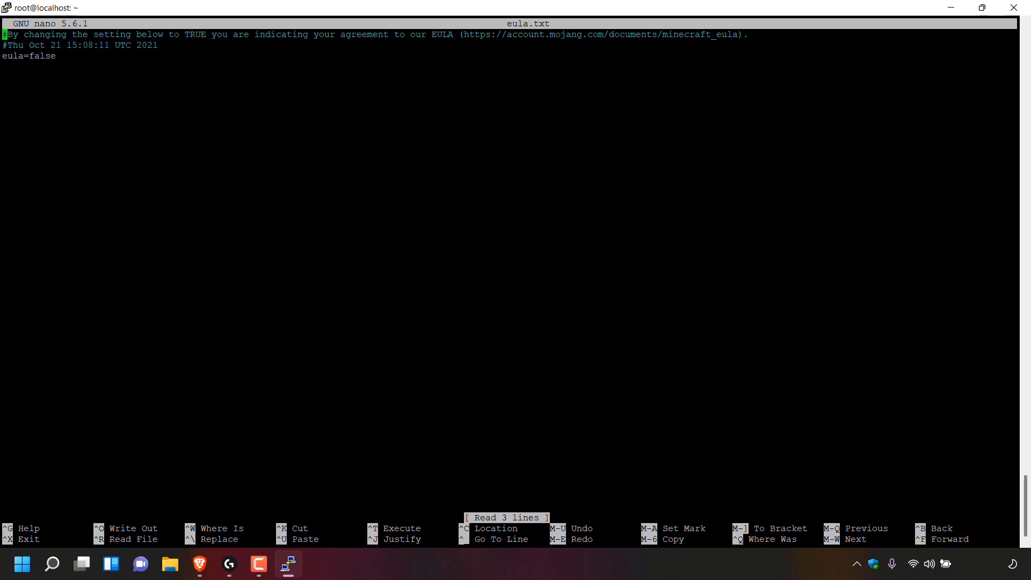
pyautogui.press('Down')
pyautogui.press('Down')
pyautogui.press('Right')
pyautogui.press('Right')
pyautogui.press('Right')
pyautogui.press('Right')
pyautogui.press('Right')
pyautogui.press('Right')
pyautogui.press('Right')
pyautogui.press('Right')
pyautogui.press('Right')
pyautogui.press('Right')
pyautogui.press('BackSpace')
pyautogui.press('BackSpace')
pyautogui.press('BackSpace')
pyautogui.press('BackSpace')
pyautogui.press('BackSpace')
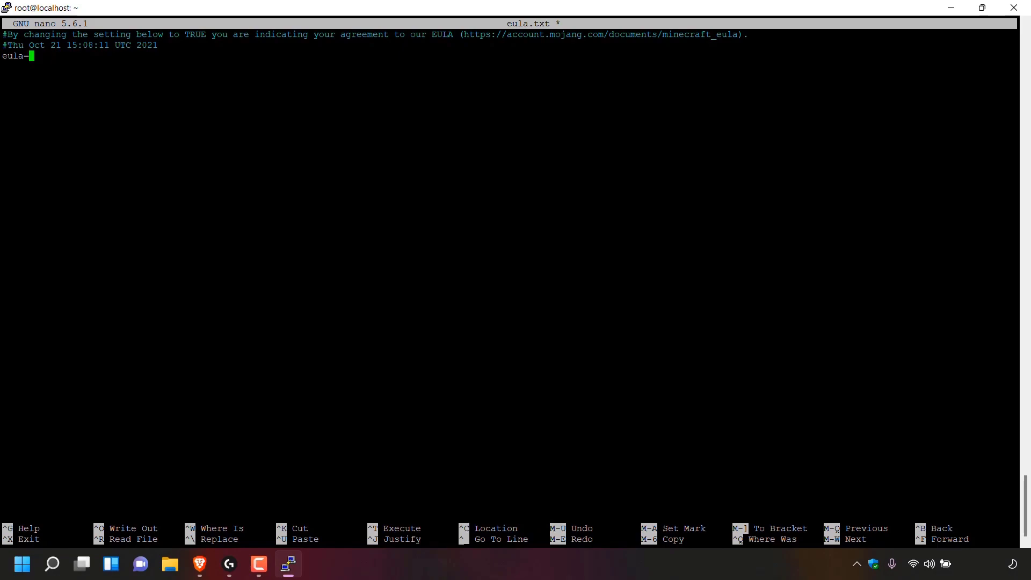
pyautogui.write('true')
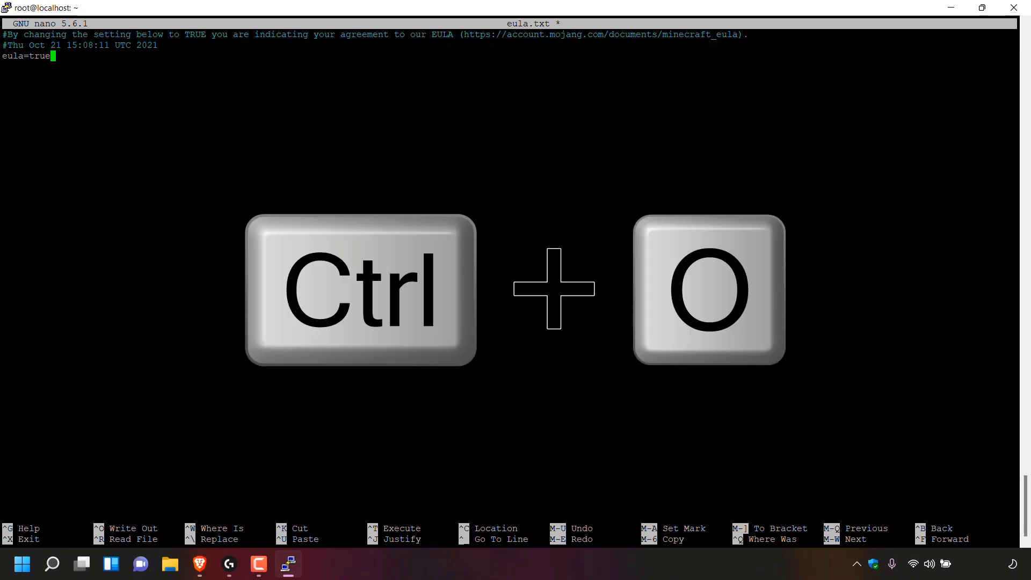
# Step: Write eula.txt to disk under the same name and exit nano
pyautogui.hotkey('ctrl', 'o')
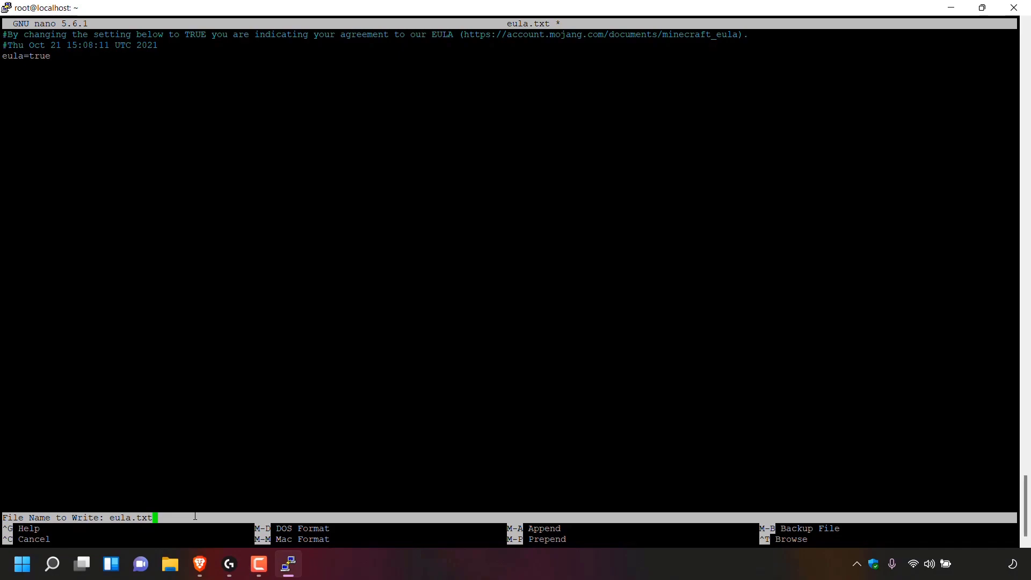
pyautogui.press('Return')
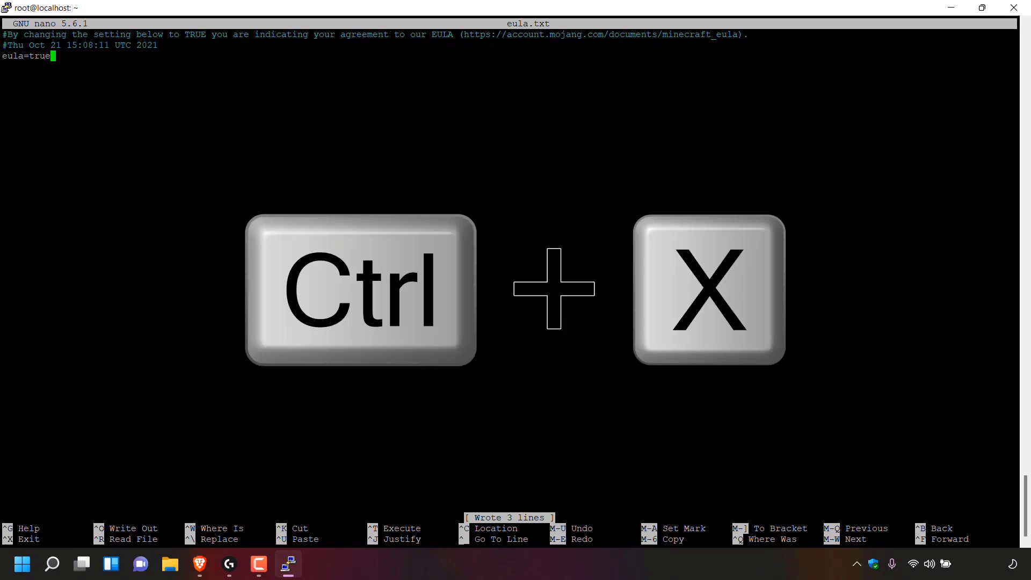
pyautogui.hotkey('ctrl', 'x')
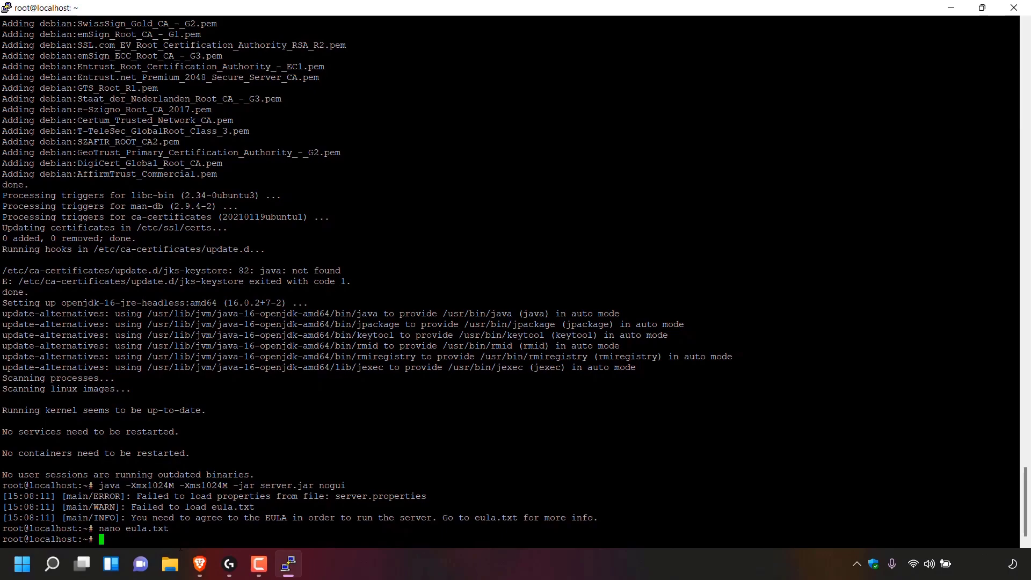
# Step: Run 'apt install screen' (already newest) and start a GNU Screen session past its splash page
pyautogui.write('apt install screen')
pyautogui.press('Return')
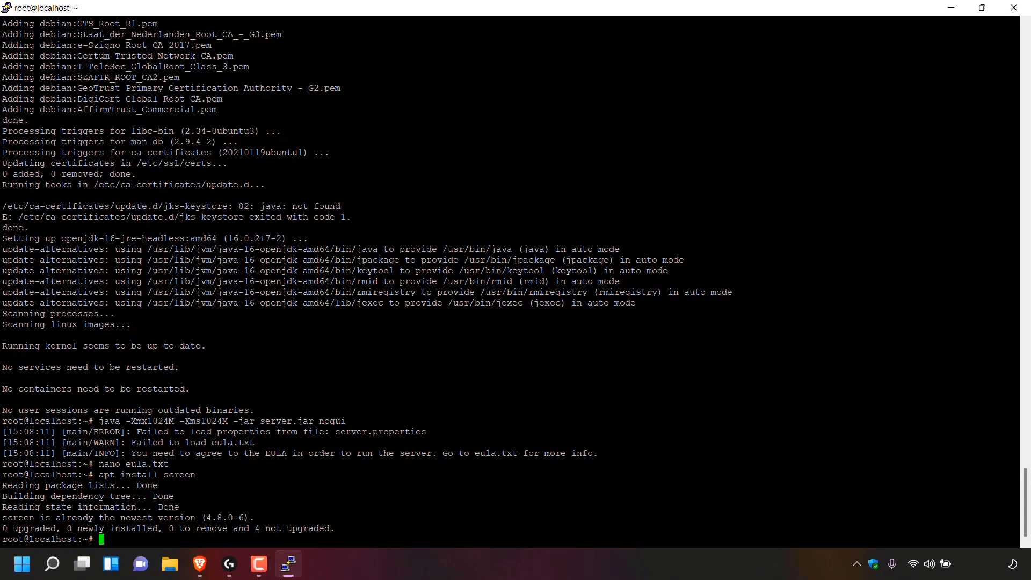
pyautogui.write('screen')
pyautogui.press('Return')
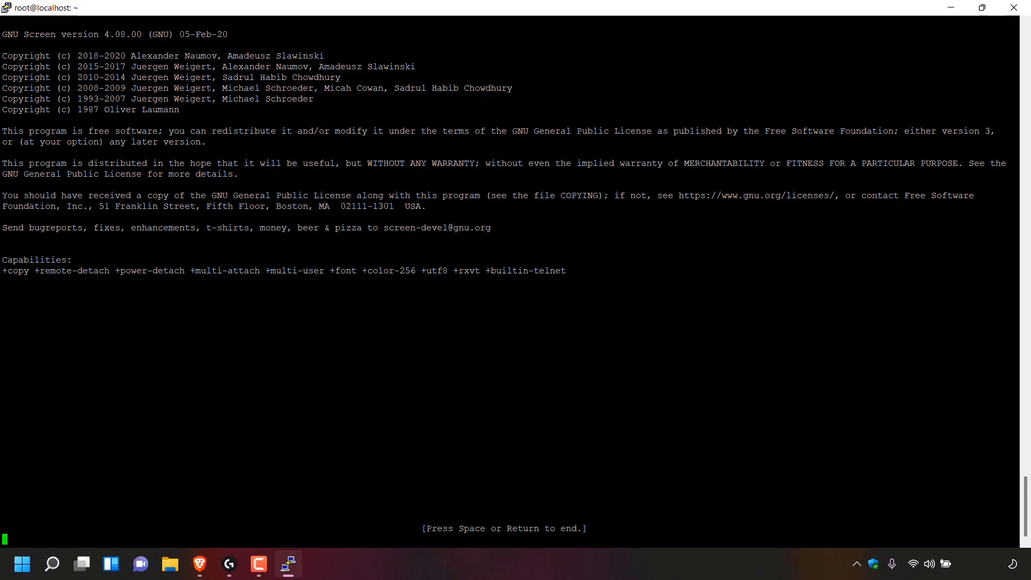
pyautogui.press('Return')
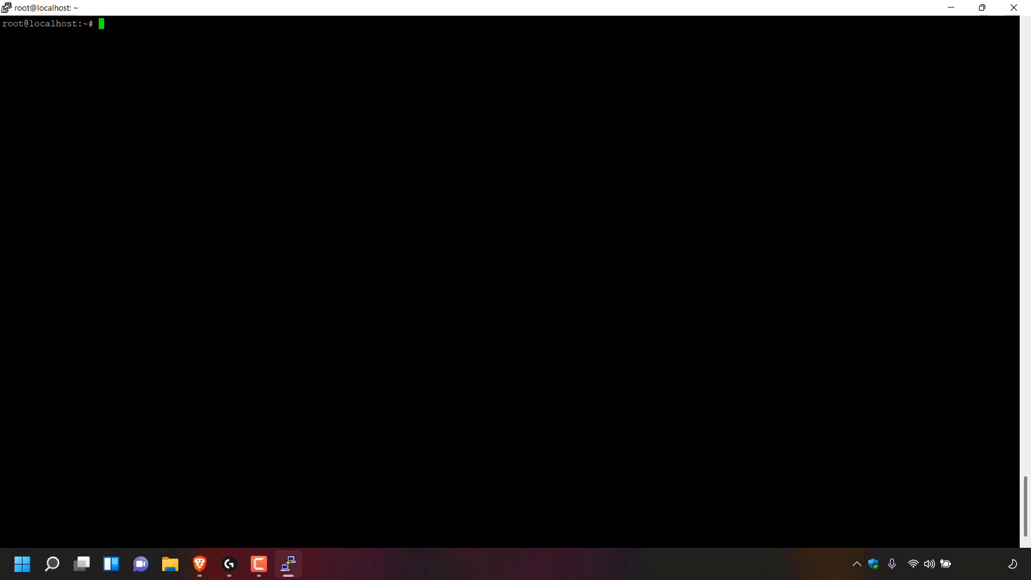
# Step: Copy the java launch command line again from the Minecraft server download page
pyautogui.click(199, 564)
pyautogui.tripleClick(364, 390)
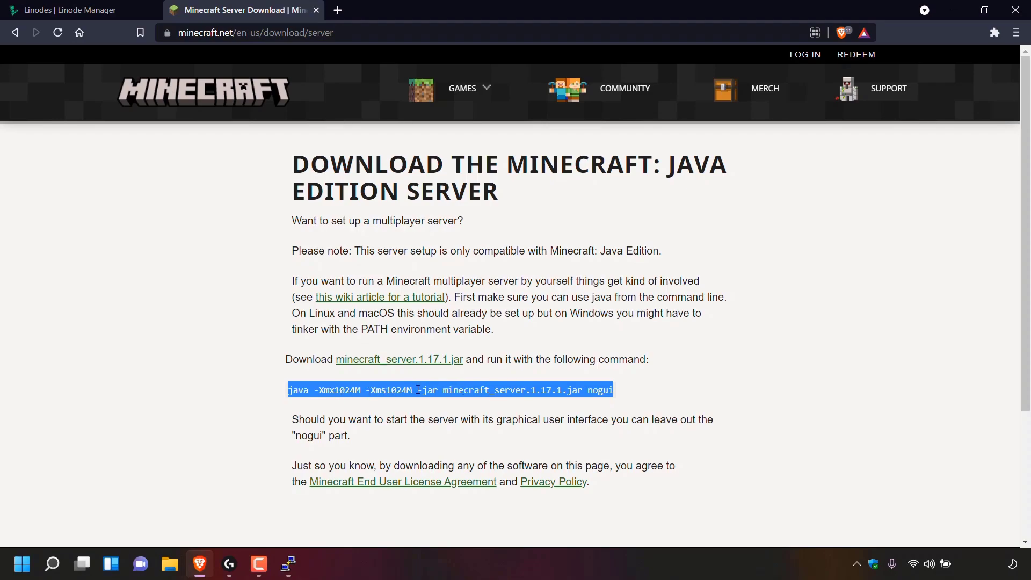
pyautogui.rightClick(436, 399)
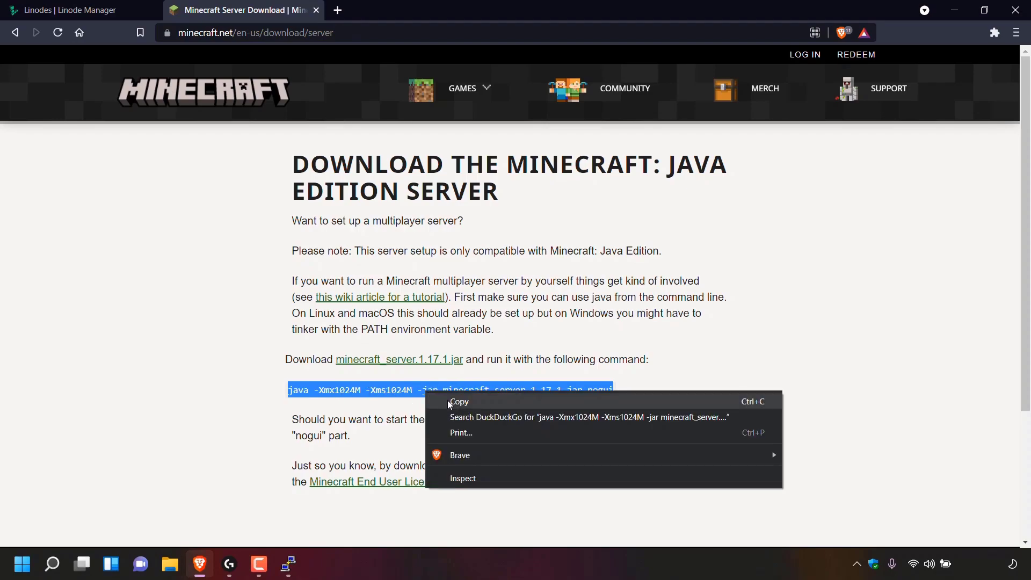
pyautogui.click(451, 403)
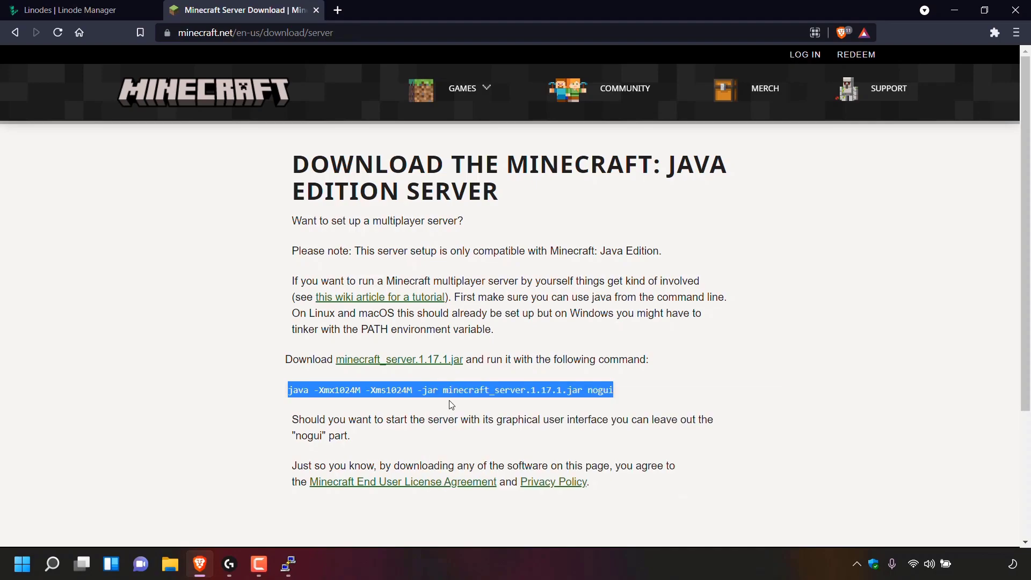
pyautogui.click(287, 564)
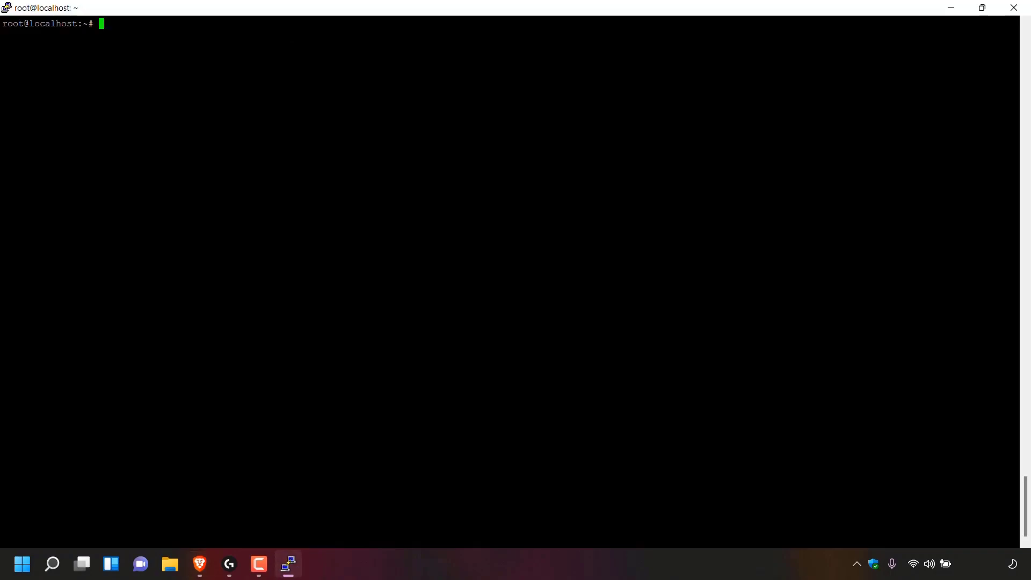
# Step: Launch 'java -Xmx1024M -Xms1024M -jar server.jar nogui' until the server reports Done on port 25565
pyautogui.press('shift+Insert')
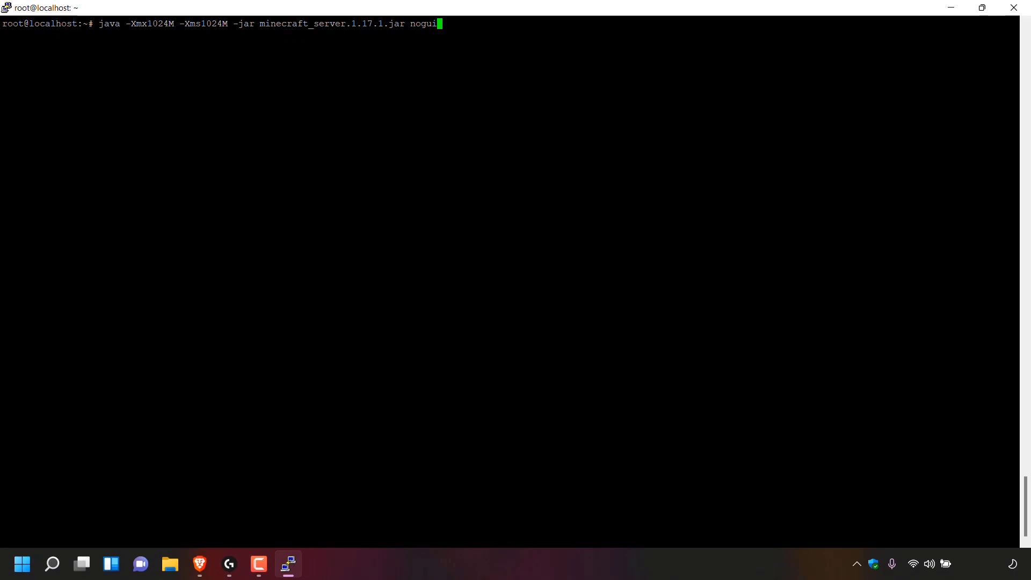
pyautogui.press('BackSpace')
pyautogui.press('BackSpace')
pyautogui.press('BackSpace')
pyautogui.press('BackSpace')
pyautogui.press('BackSpace')
pyautogui.press('BackSpace')
pyautogui.press('BackSpace')
pyautogui.press('BackSpace')
pyautogui.press('BackSpace')
pyautogui.press('BackSpace')
pyautogui.press('BackSpace')
pyautogui.press('BackSpace')
pyautogui.press('BackSpace')
pyautogui.press('BackSpace')
pyautogui.press('BackSpace')
pyautogui.press('BackSpace')
pyautogui.press('BackSpace')
pyautogui.press('BackSpace')
pyautogui.press('BackSpace')
pyautogui.press('BackSpace')
pyautogui.press('BackSpace')
pyautogui.press('BackSpace')
pyautogui.press('BackSpace')
pyautogui.press('BackSpace')
pyautogui.press('BackSpace')
pyautogui.press('BackSpace')
pyautogui.press('BackSpace')
pyautogui.press('BackSpace')
pyautogui.press('BackSpace')
pyautogui.press('BackSpace')
pyautogui.press('BackSpace')
pyautogui.press('BackSpace')
pyautogui.press('BackSpace')
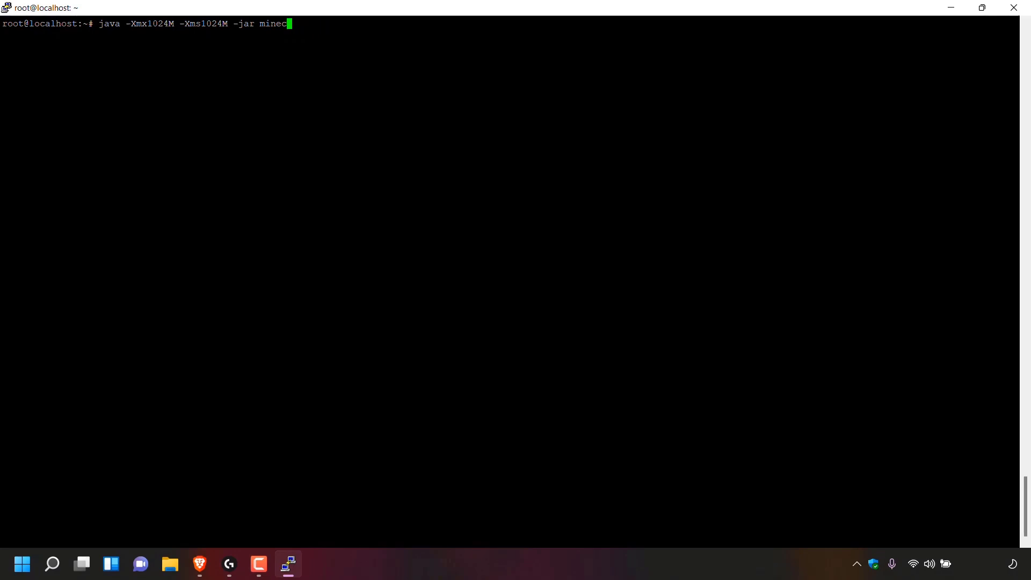
pyautogui.write('server.jar nogui')
pyautogui.press('Return')
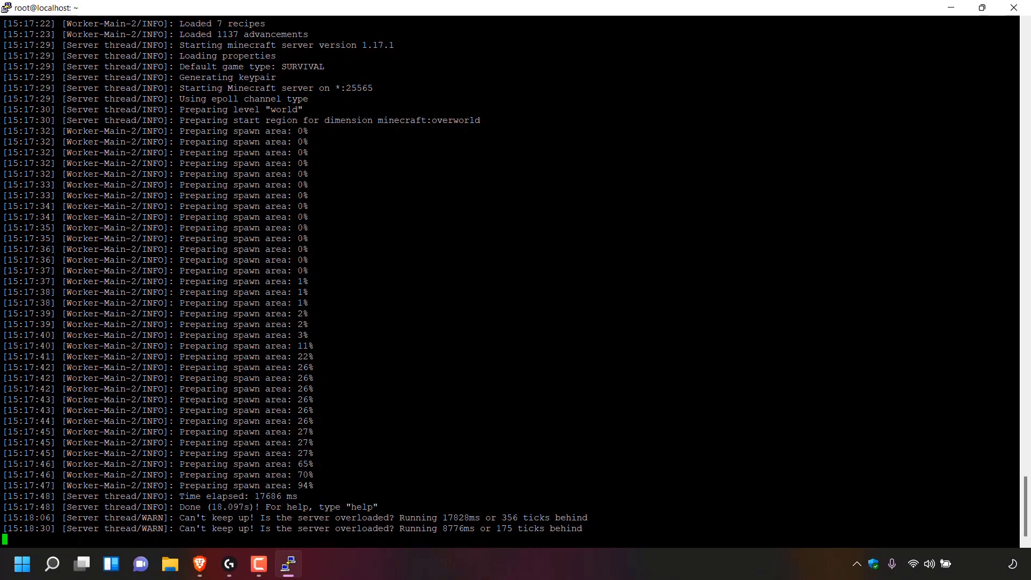
# Step: Grant the player's username operator rights with the op command, then close the PuTTY window
pyautogui.write('op')
pyautogui.write('W')
pyautogui.press('capslock')
pyautogui.write('ebsplaining')
pyautogui.press('Return')
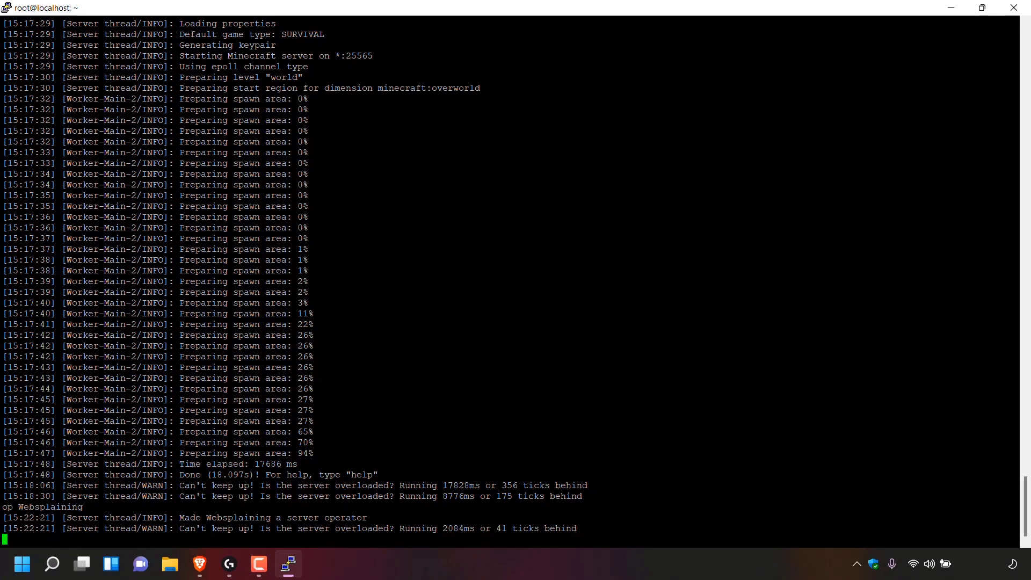
pyautogui.click(1017, 6)
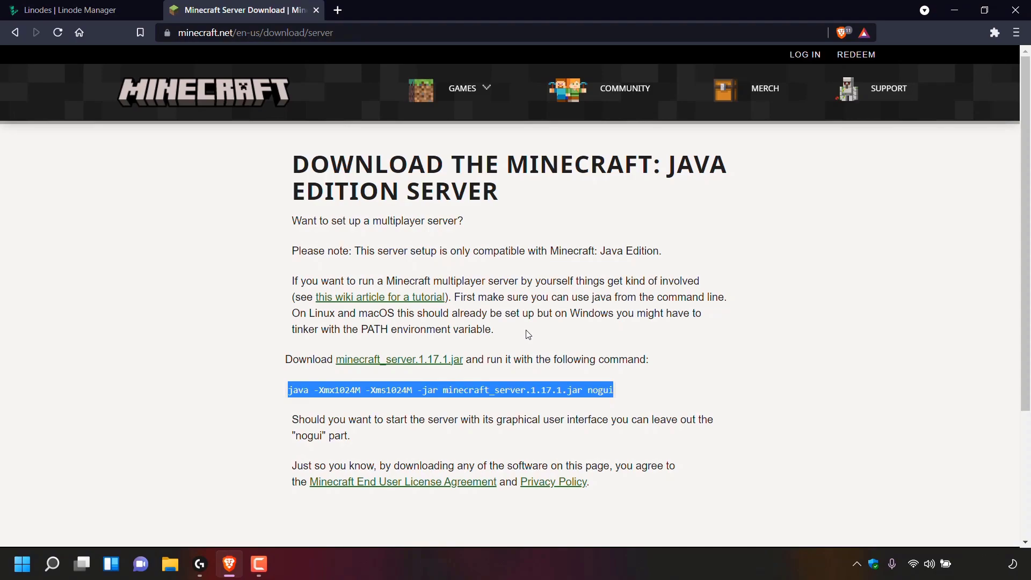
# Step: Close the Minecraft tab, copy mcserver's IP 109.74.198.129, and close Brave
pyautogui.click(315, 11)
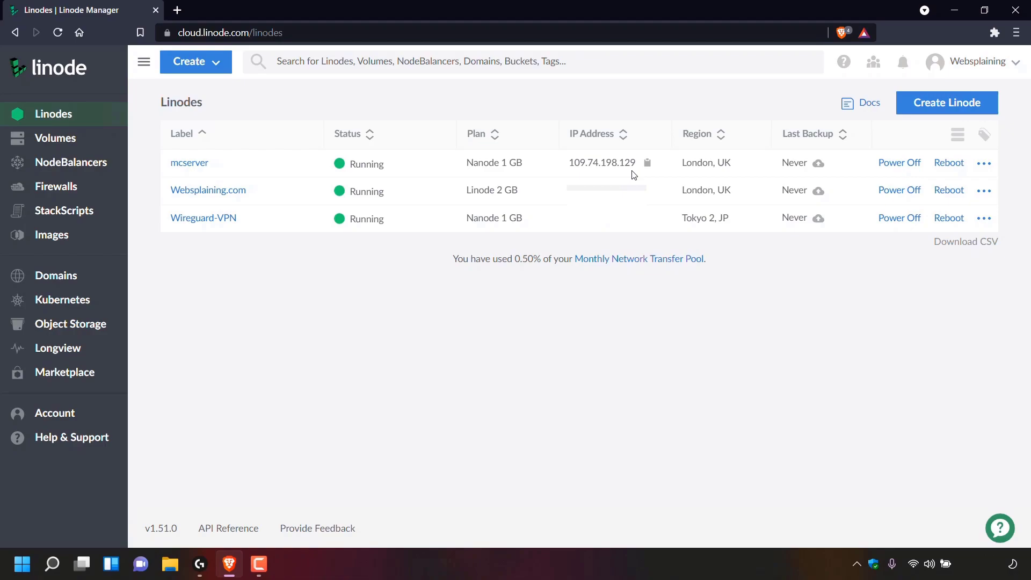
pyautogui.click(649, 165)
pyautogui.click(1016, 9)
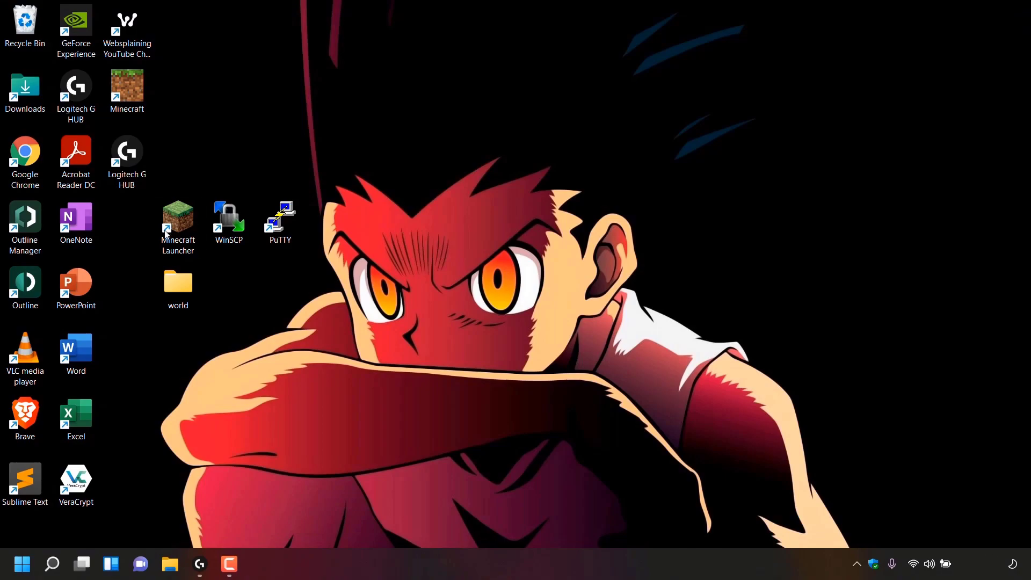
# Step: Start Minecraft Java Edition 1.17.1 from the desktop Minecraft Launcher
pyautogui.doubleClick(189, 246)
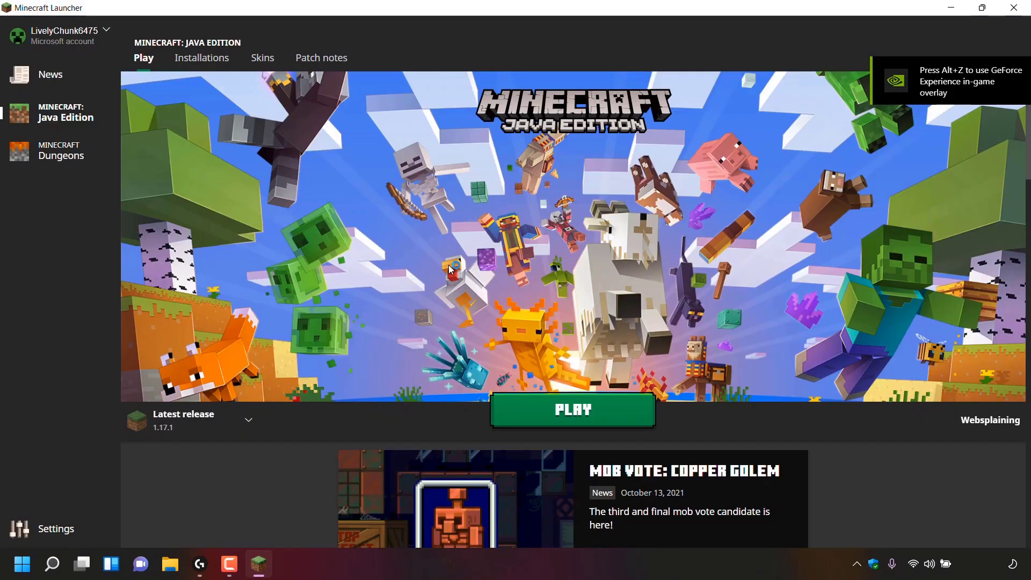
pyautogui.click(613, 422)
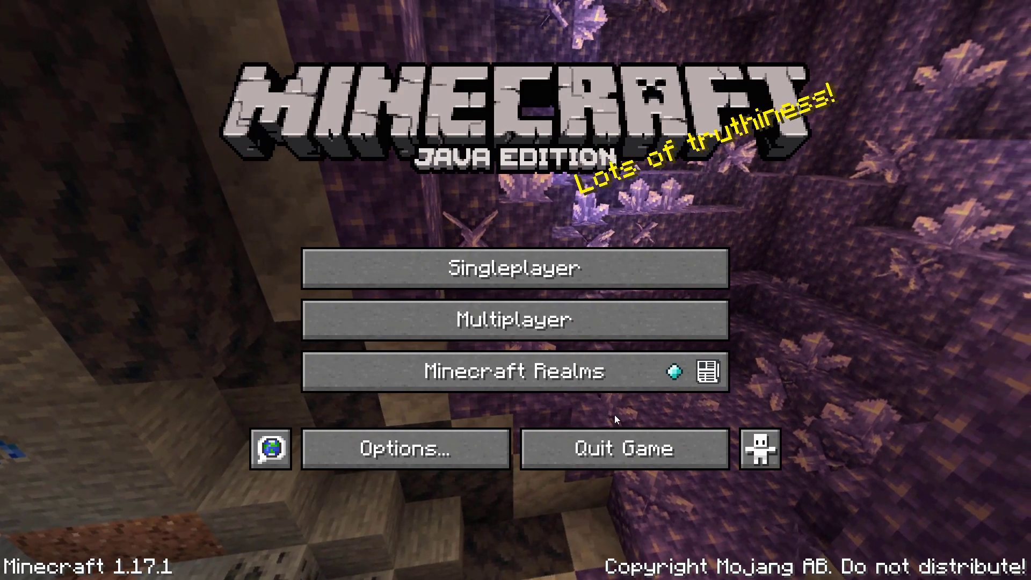
# Step: Add a multiplayer server named 'Websplaining' at the pasted address 109.74.198.129 and save it
pyautogui.click(592, 322)
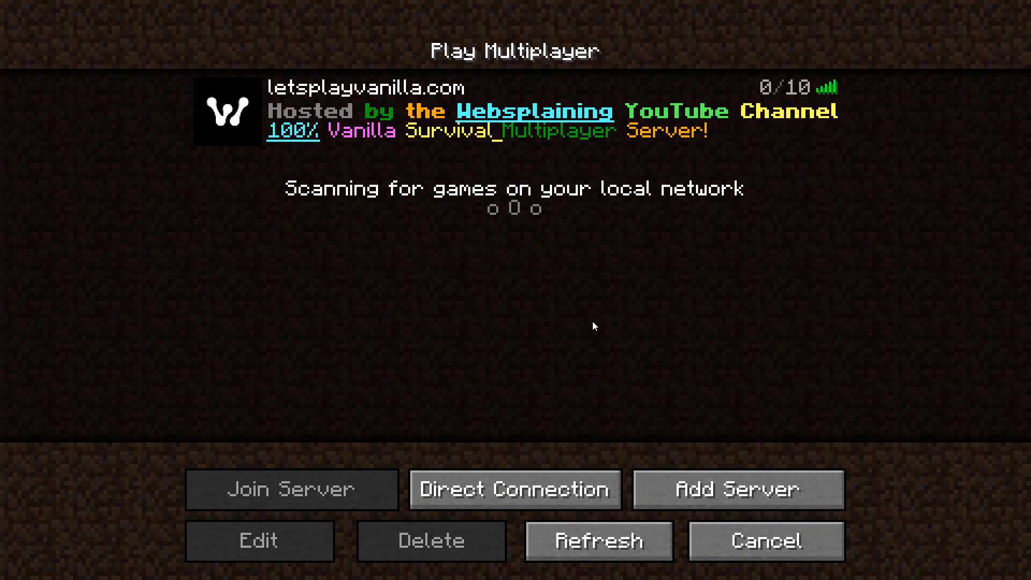
pyautogui.click(726, 497)
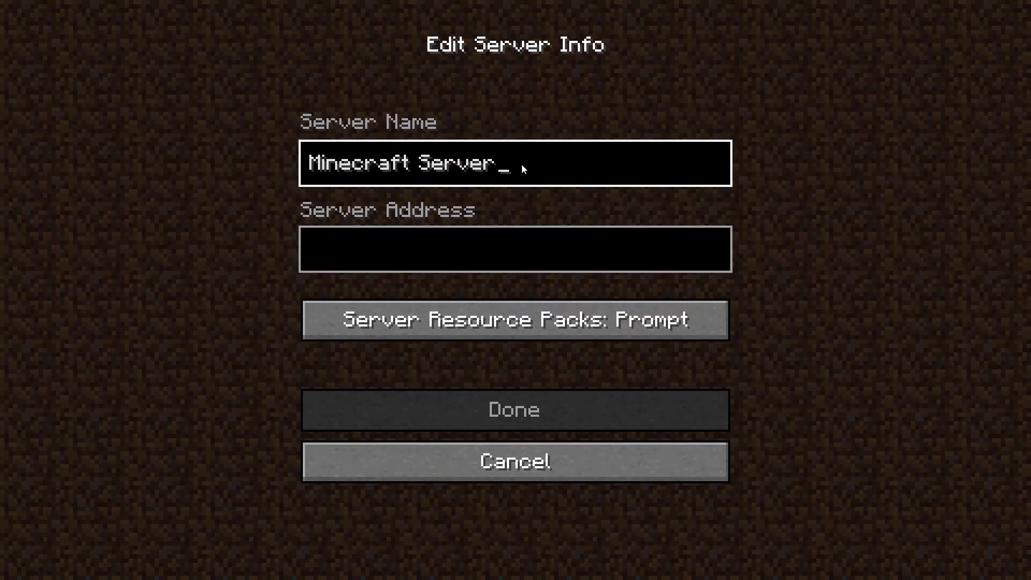
pyautogui.press('BackSpace')
pyautogui.press('BackSpace')
pyautogui.press('BackSpace')
pyautogui.press('BackSpace')
pyautogui.press('BackSpace')
pyautogui.press('BackSpace')
pyautogui.press('BackSpace')
pyautogui.press('BackSpace')
pyautogui.press('BackSpace')
pyautogui.press('BackSpace')
pyautogui.press('BackSpace')
pyautogui.press('BackSpace')
pyautogui.press('BackSpace')
pyautogui.press('BackSpace')
pyautogui.press('BackSpace')
pyautogui.press('BackSpace')
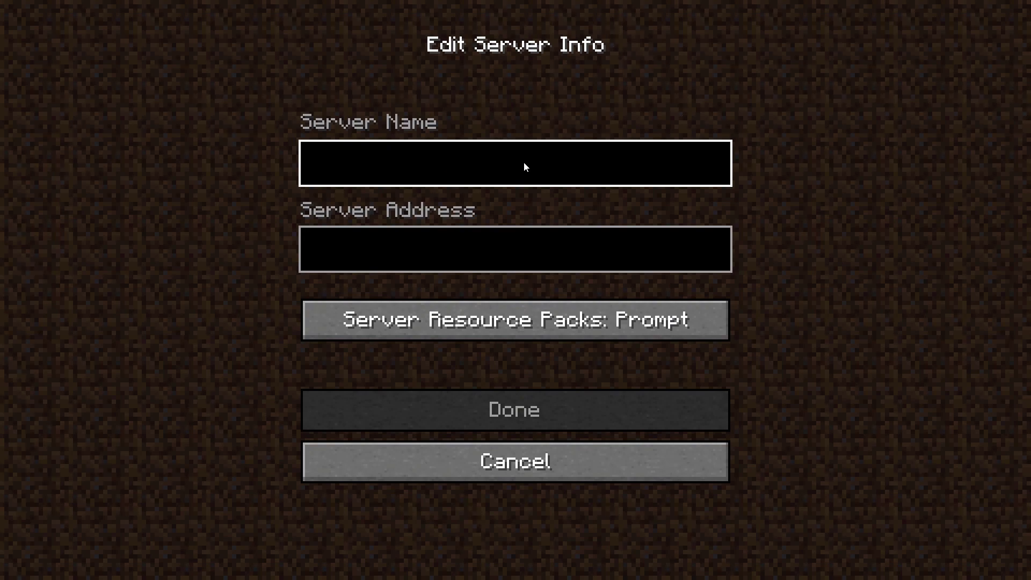
pyautogui.write('Websp')
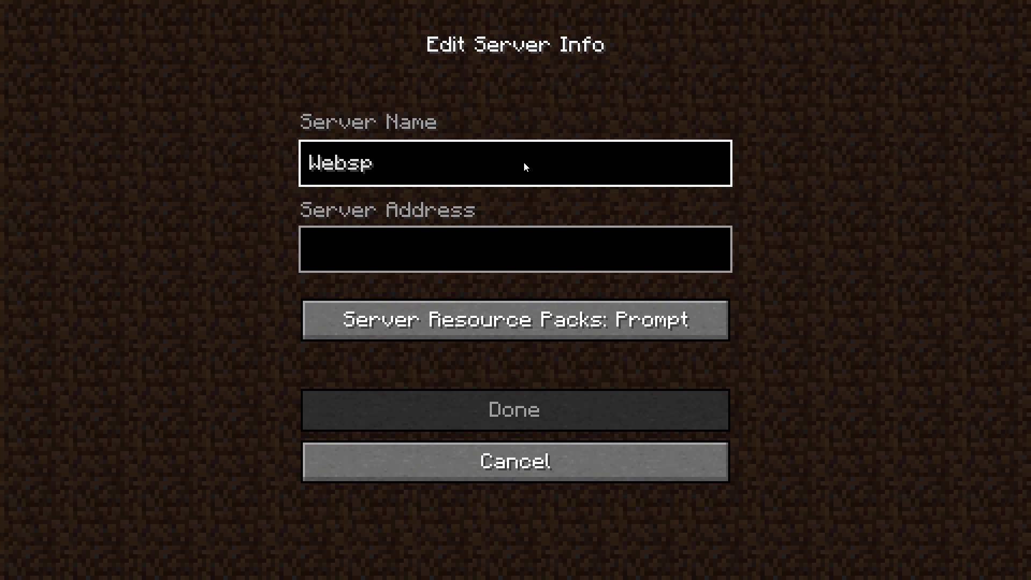
pyautogui.write('laining')
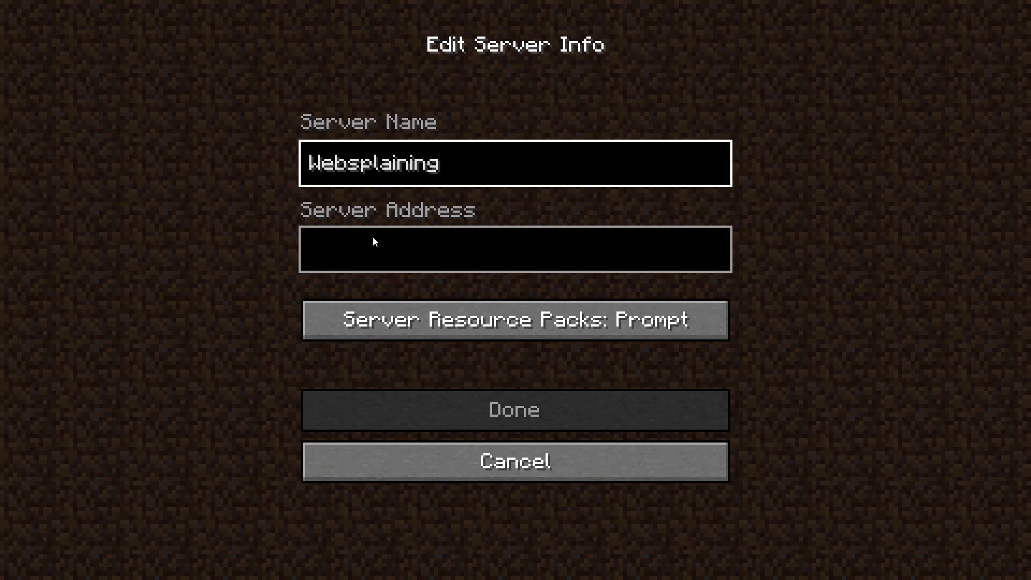
pyautogui.click(518, 253)
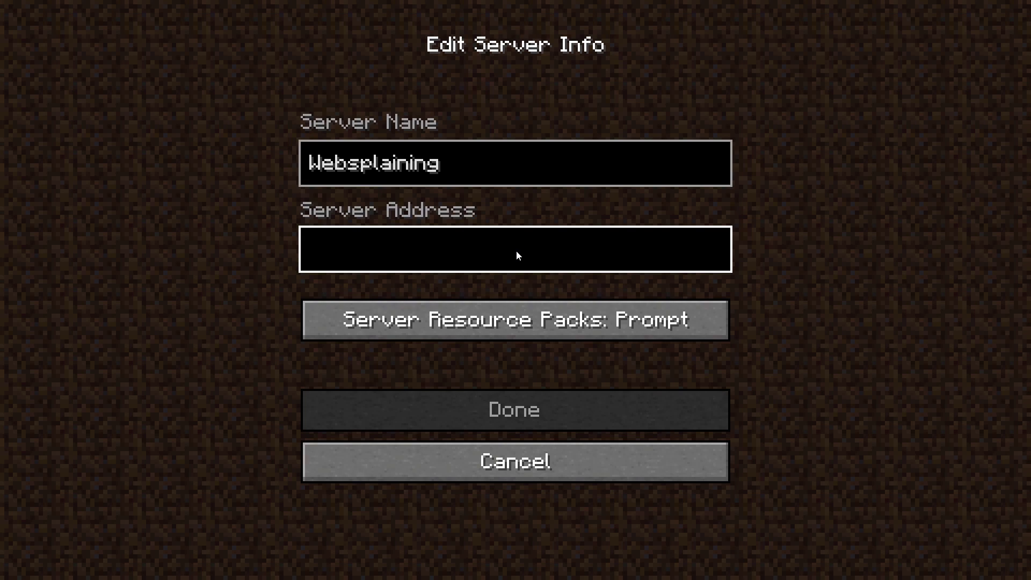
pyautogui.hotkey('ctrl', 'v')
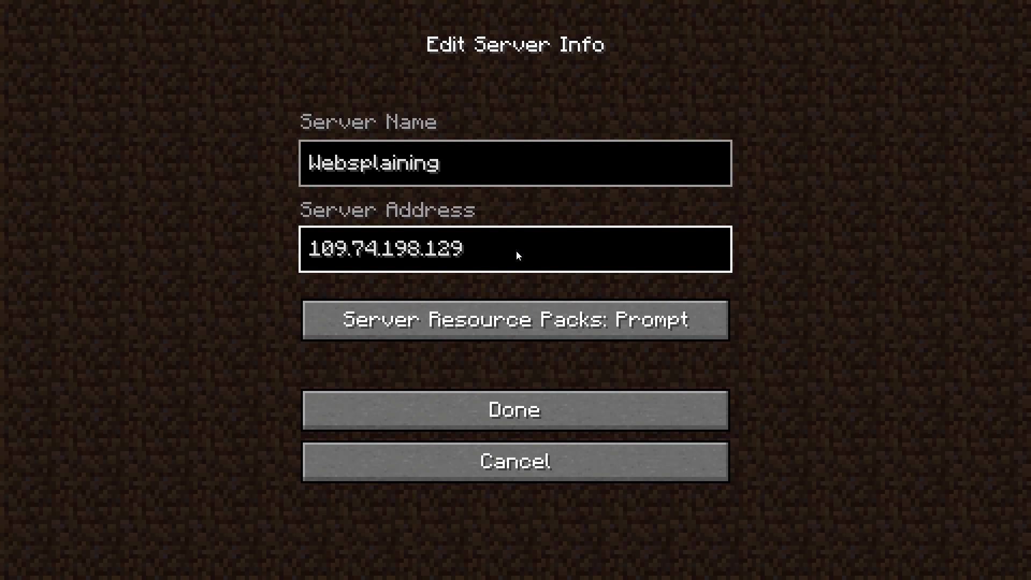
pyautogui.click(564, 410)
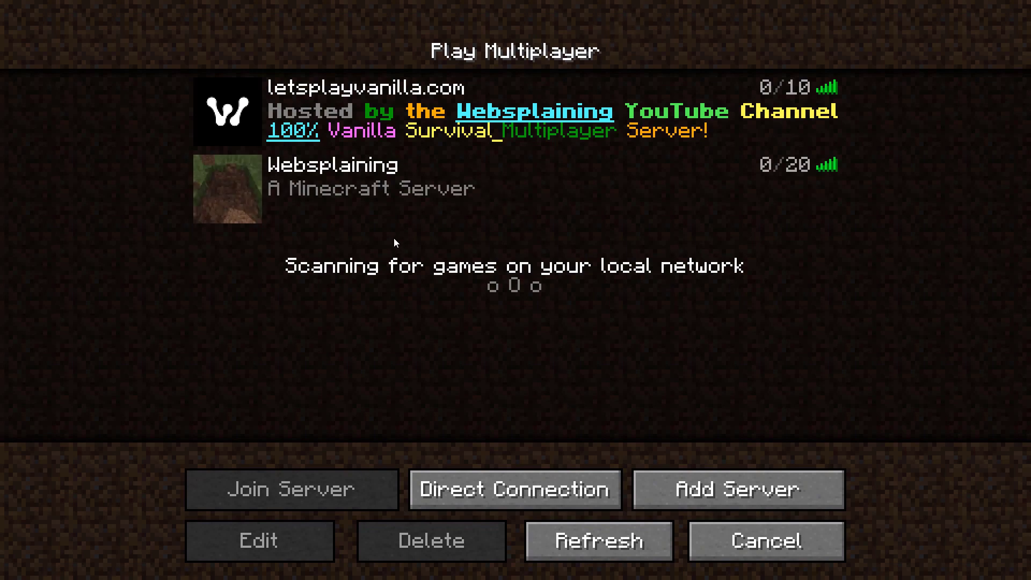
# Step: Select the Websplaining entry, now online with 0/20 players, in the multiplayer list
pyautogui.moveTo(321, 214)
pyautogui.moveTo(696, 214)
pyautogui.click(436, 199)
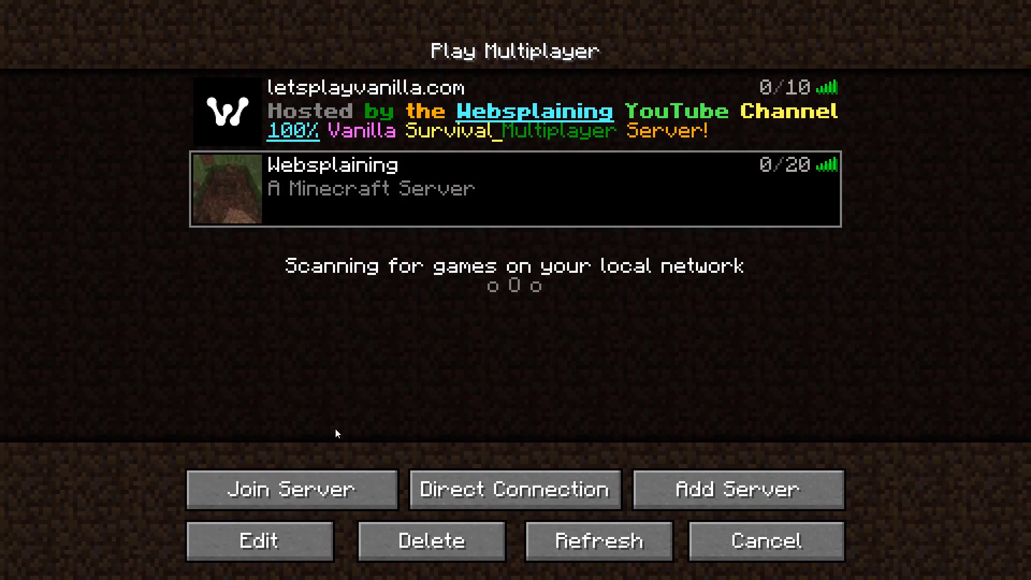